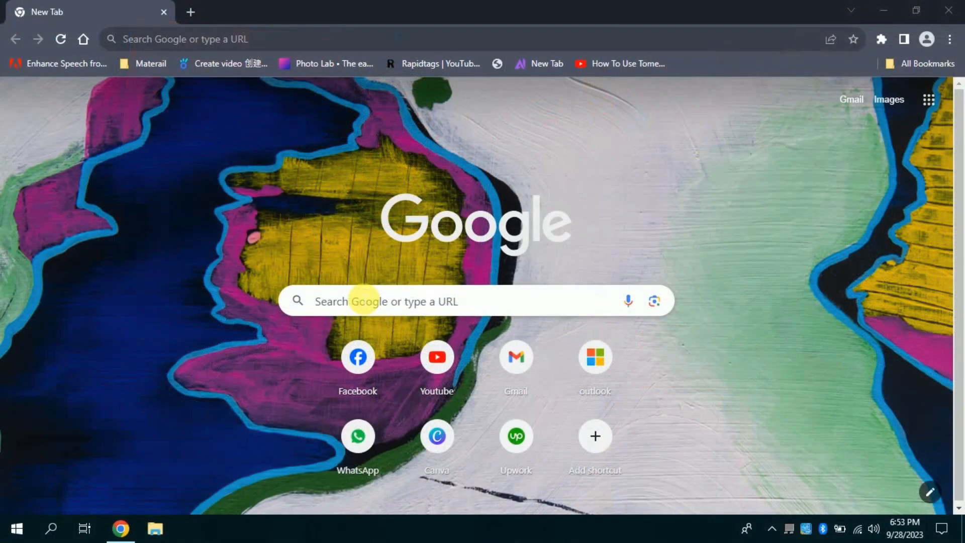
# - Search Google for 'tome ai' to find the Tome website
pyautogui.click(368, 301)
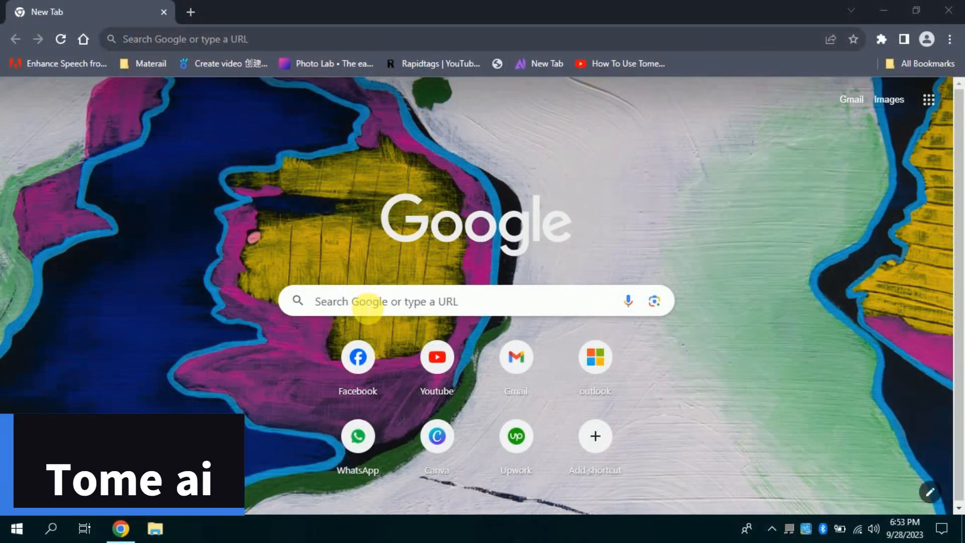
pyautogui.write('to')
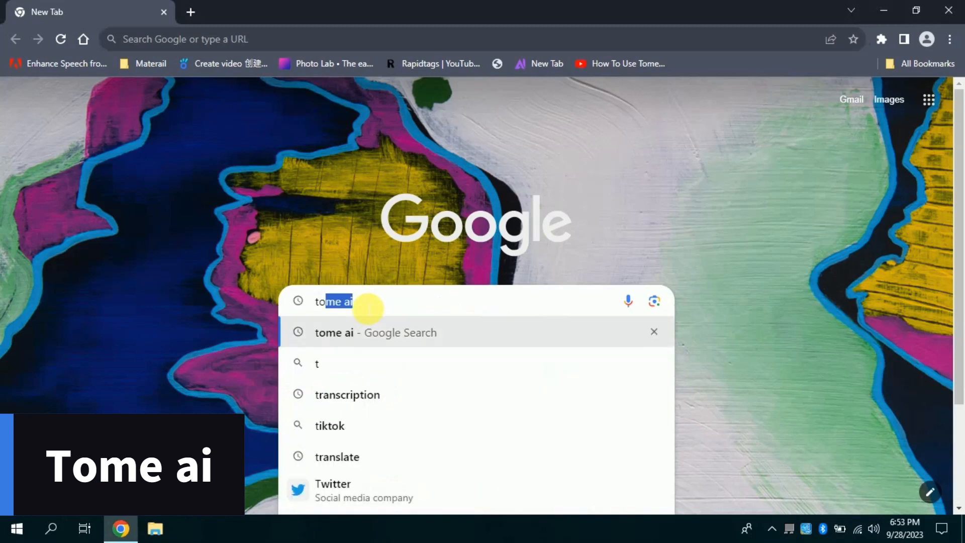
pyautogui.write('me ai')
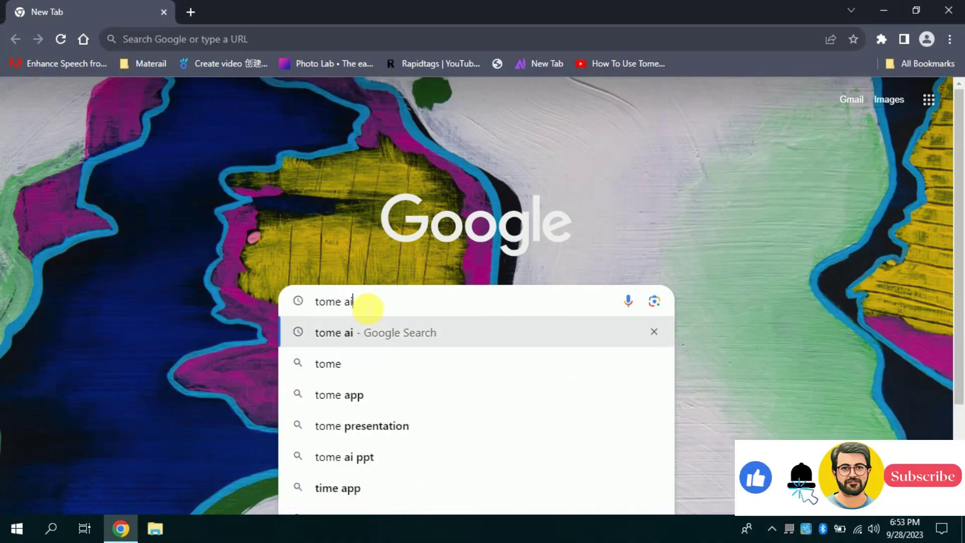
pyautogui.press('Return')
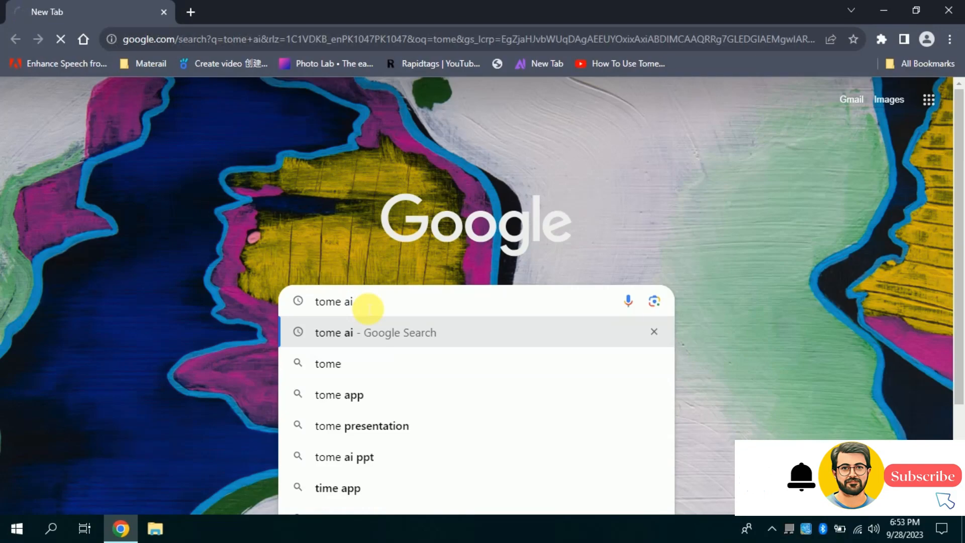
pyautogui.scroll(-1, 399, 345)
pyautogui.scroll(-10, 398, 346)
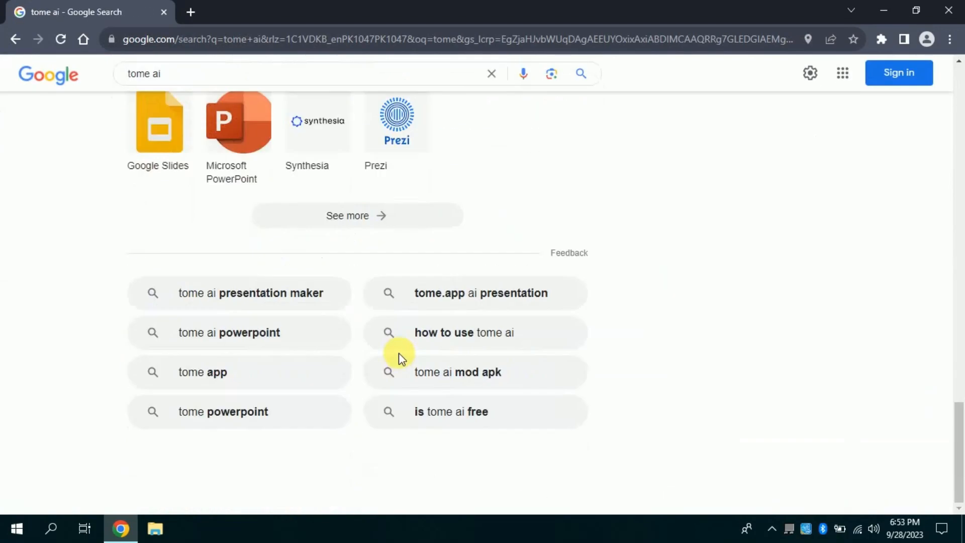
pyautogui.scroll(5, 399, 364)
pyautogui.scroll(4, 426, 367)
pyautogui.scroll(3, 426, 368)
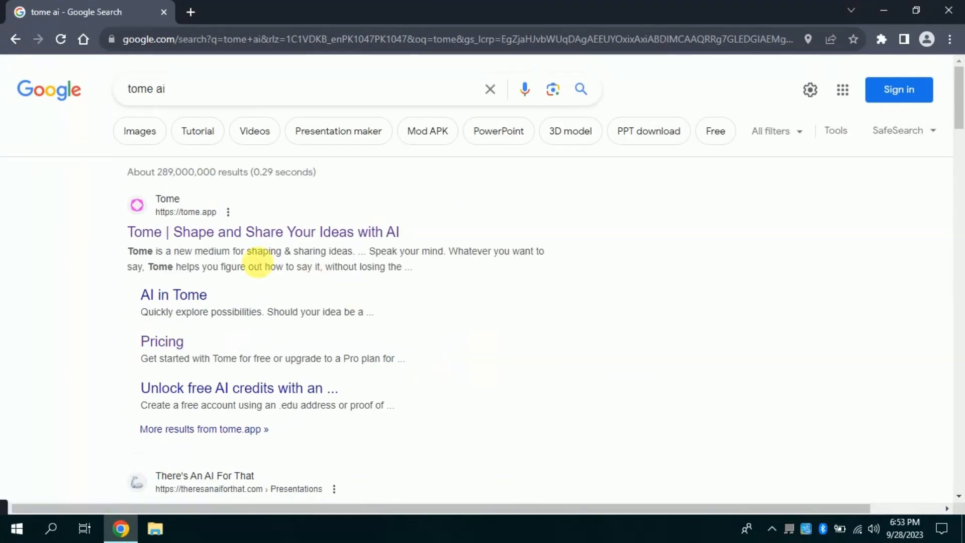
# - Open the tome.app result from the Google search results
pyautogui.click(224, 236)
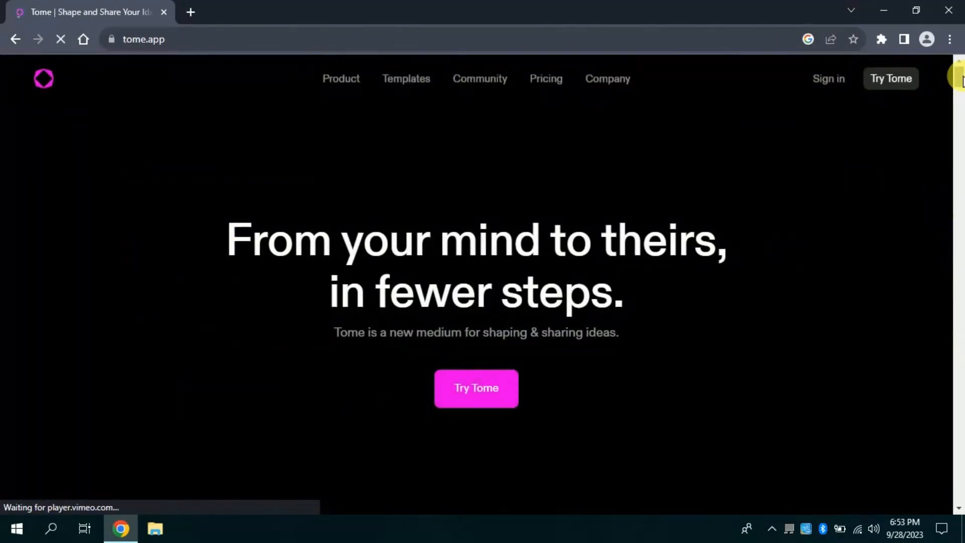
pyautogui.moveTo(959, 79)
pyautogui.mouseDown()
pyautogui.moveTo(959, 126)
pyautogui.moveTo(960, 67)
pyautogui.mouseUp()
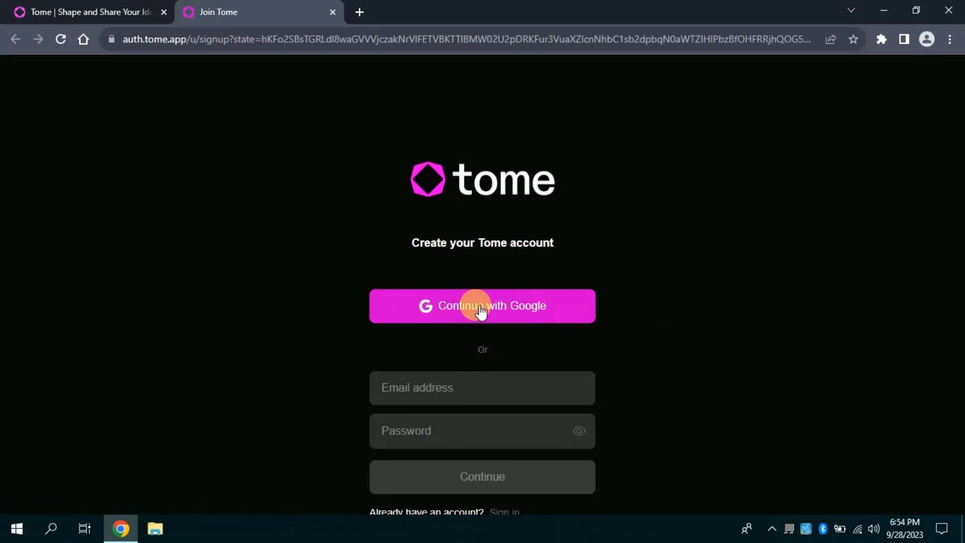
# - Sign up for Tome via Continue with Google, choosing the account and submitting the password
pyautogui.click(483, 309)
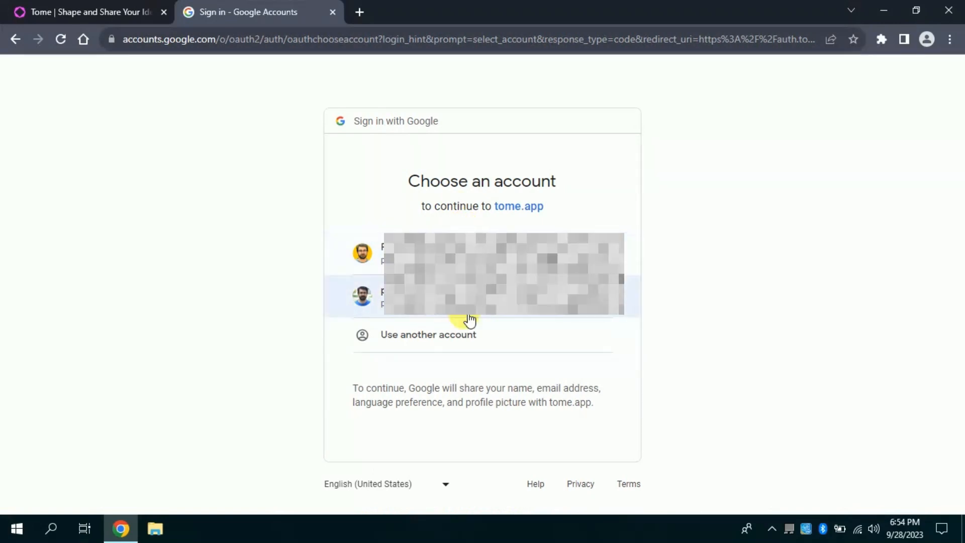
pyautogui.click(362, 252)
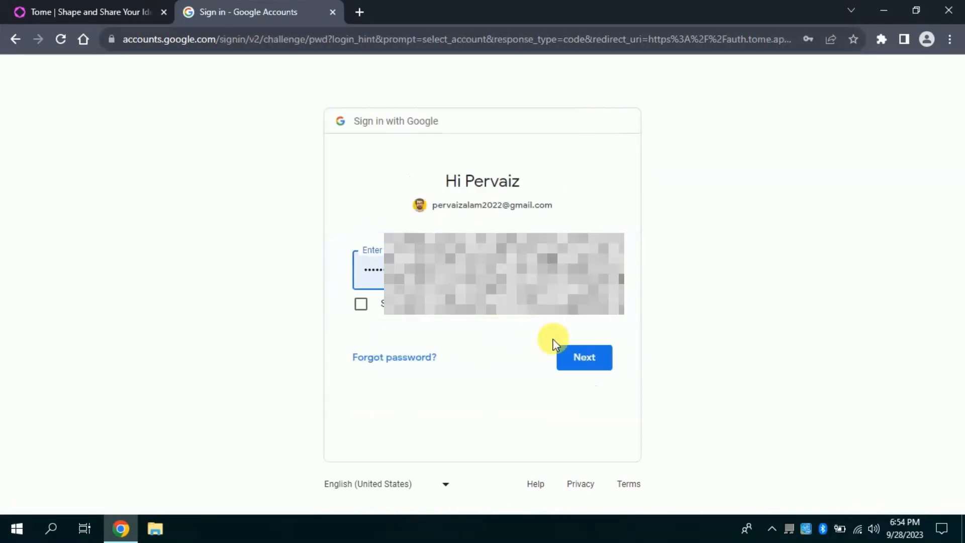
pyautogui.click(585, 356)
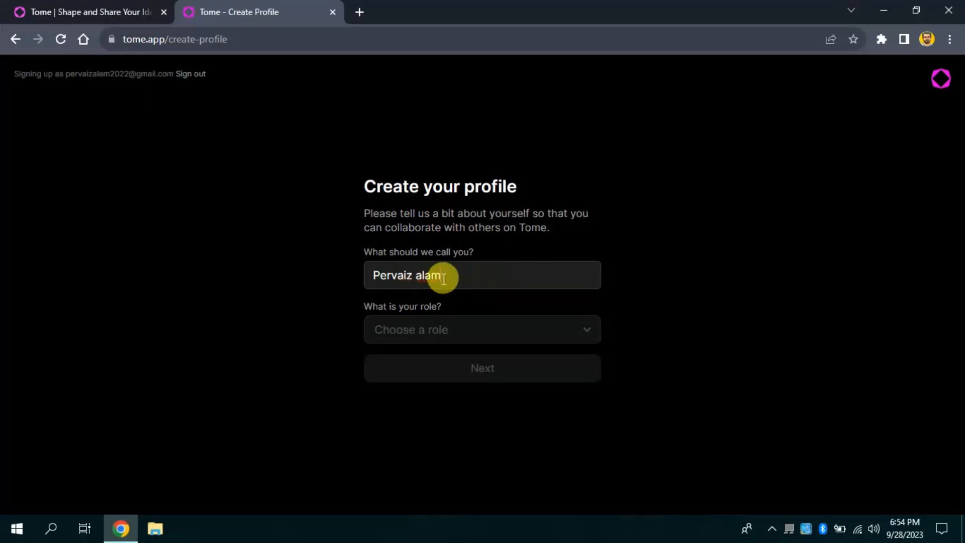
# - Complete the profile with the suggested name and the Educator role, then continue
pyautogui.click(427, 281)
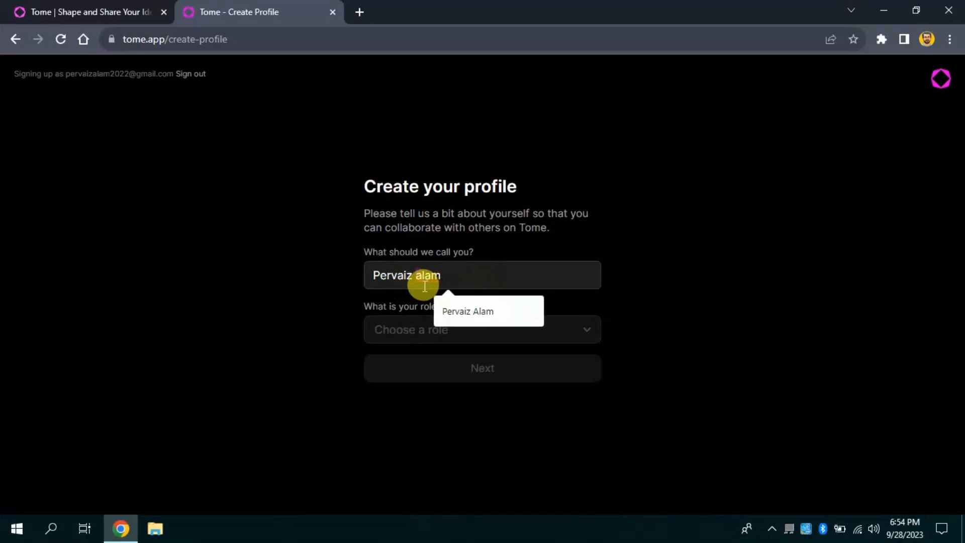
pyautogui.press('Down')
pyautogui.press('Return')
pyautogui.click(422, 329)
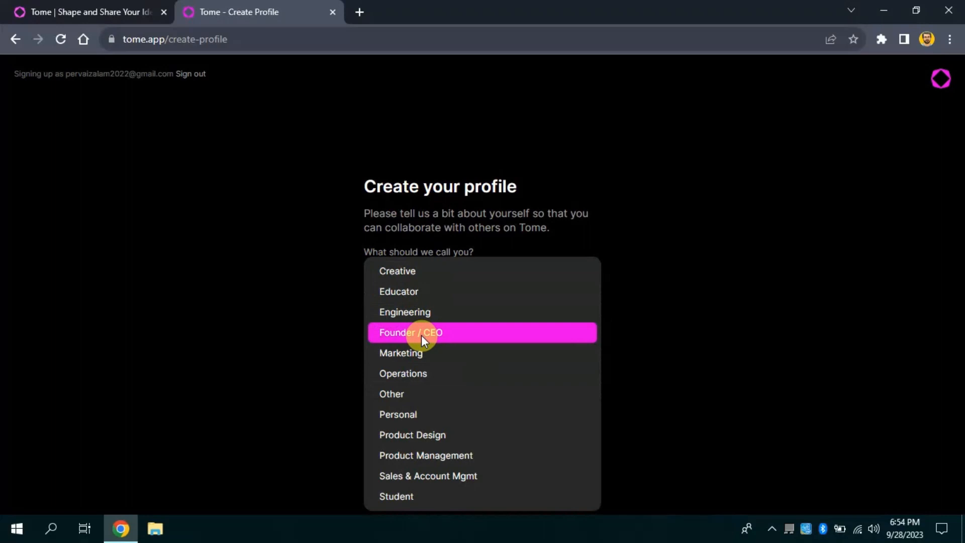
pyautogui.click(406, 293)
pyautogui.click(482, 370)
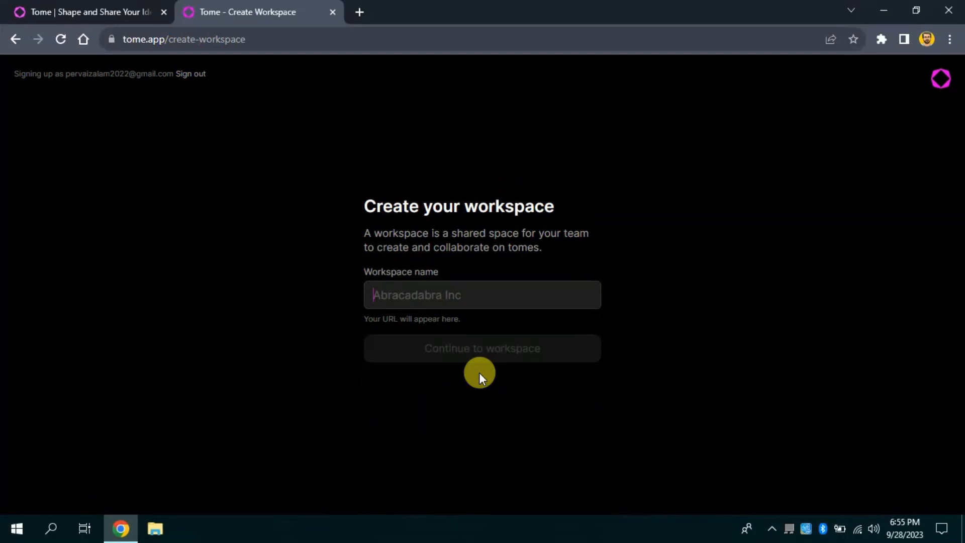
pyautogui.write('Gurru ')
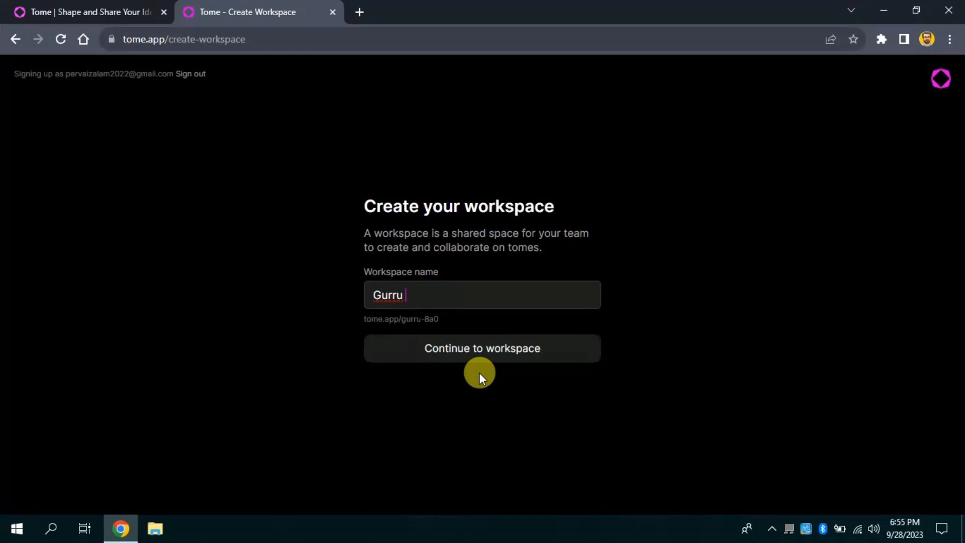
pyautogui.write('Tech Solutions')
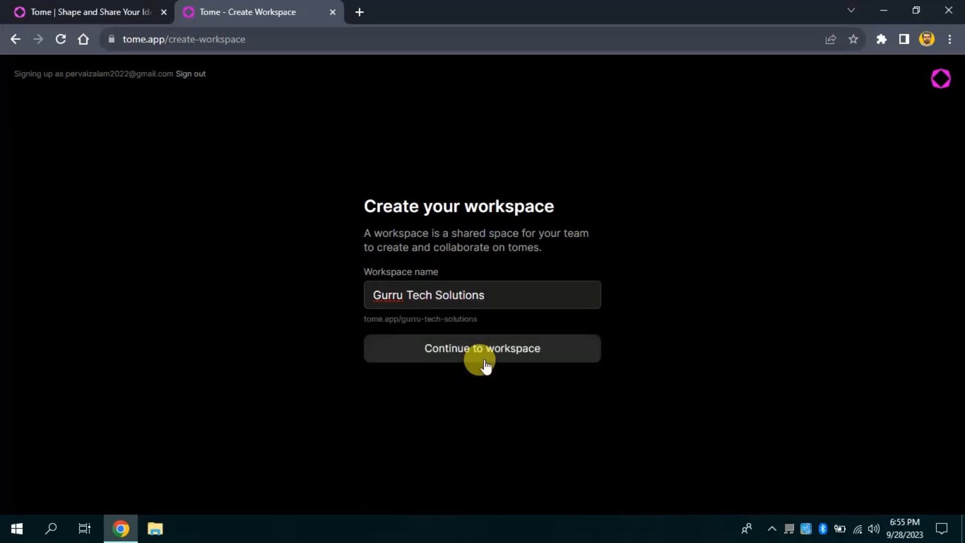
# - Create the Gurru Tech Solutions workspace and continue to it
pyautogui.click(477, 351)
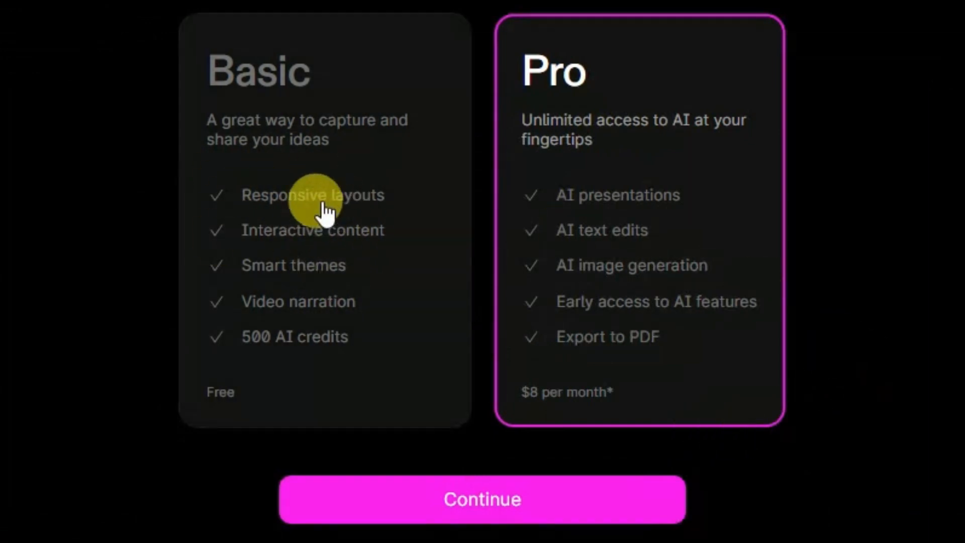
# - Choose the free Basic plan for the workspace
pyautogui.click(298, 268)
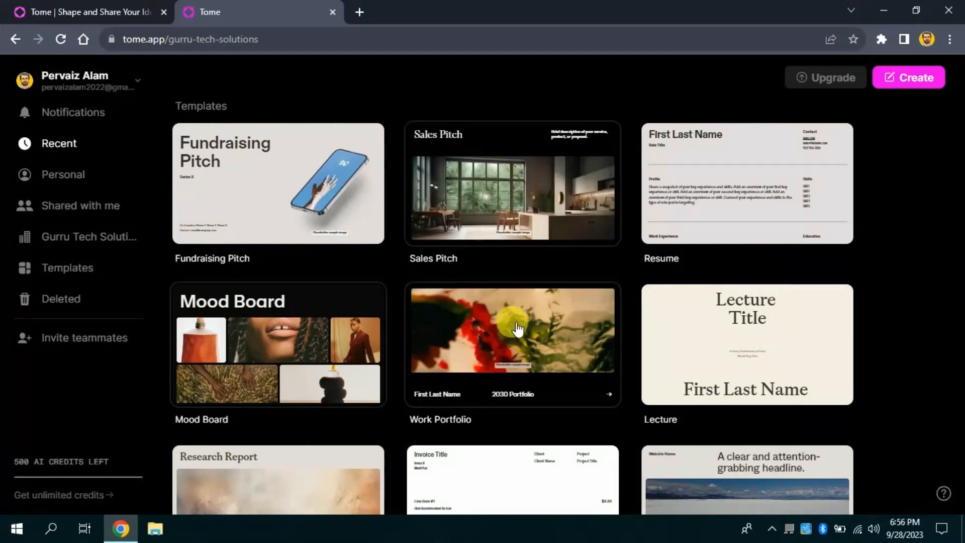
pyautogui.scroll(-8, 513, 321)
pyautogui.scroll(8, 449, 364)
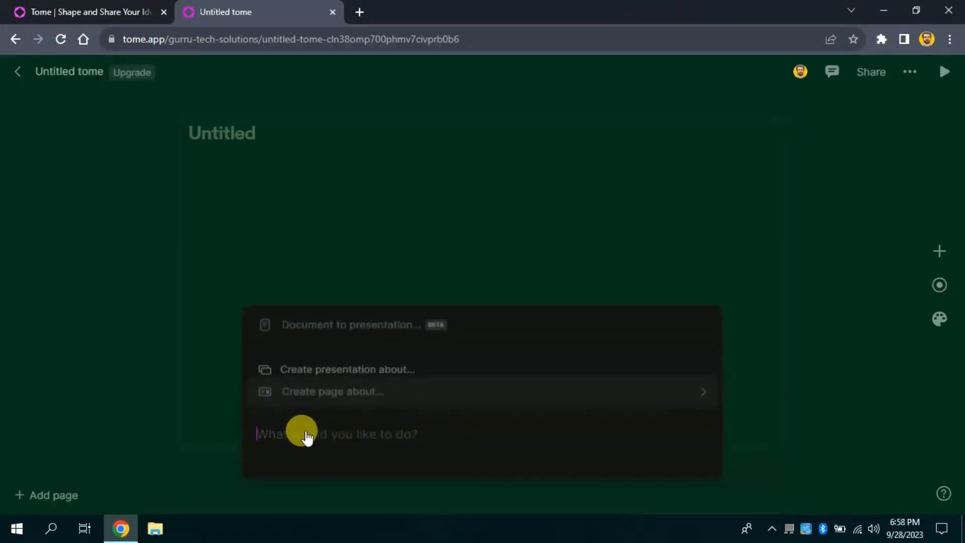
pyautogui.scroll(-5, 445, 400)
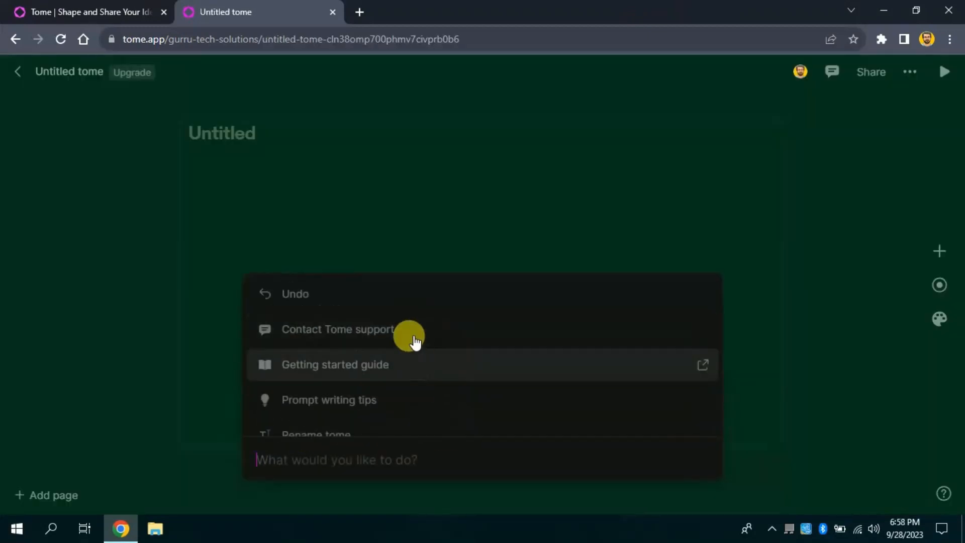
pyautogui.scroll(-5, 413, 340)
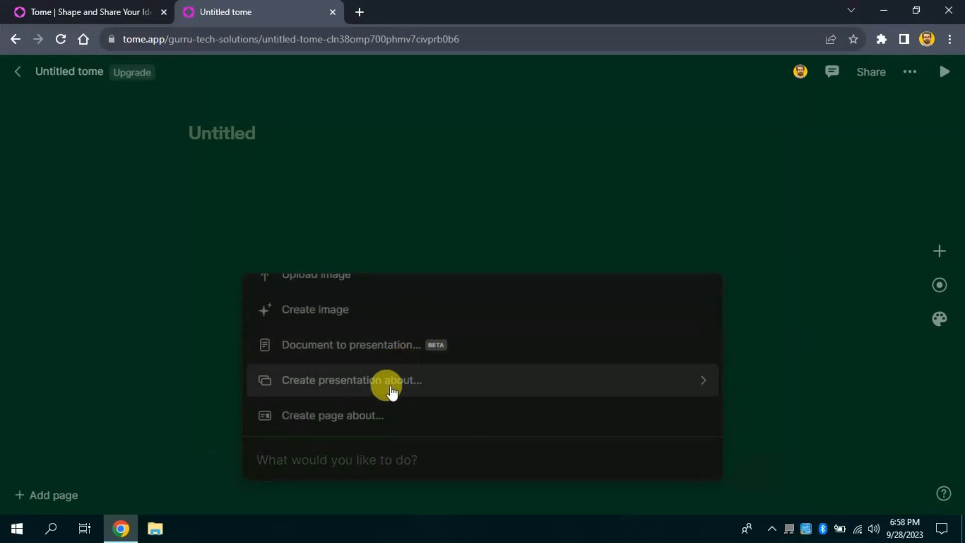
# - Start 'Create presentation about…' and adjust the page-length slider for the generated deck
pyautogui.click(343, 382)
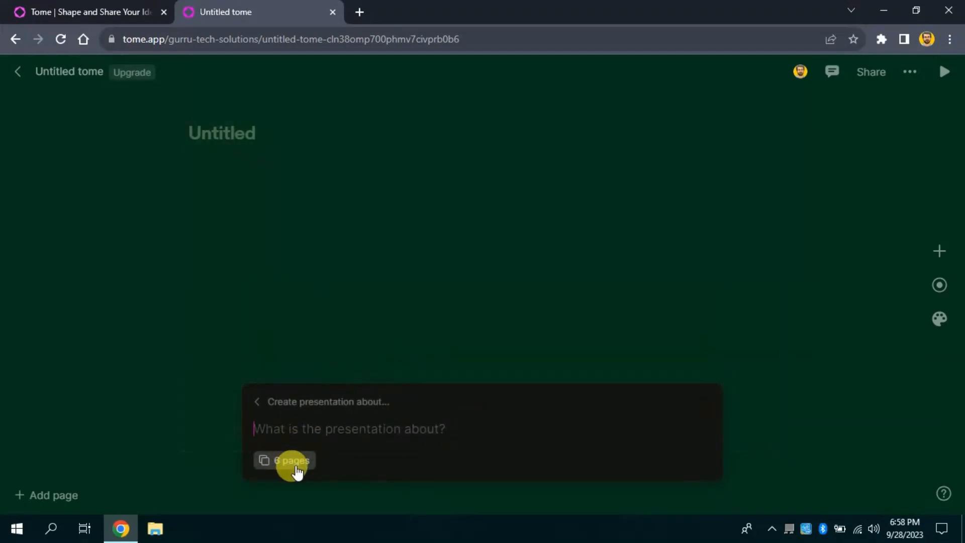
pyautogui.click(291, 461)
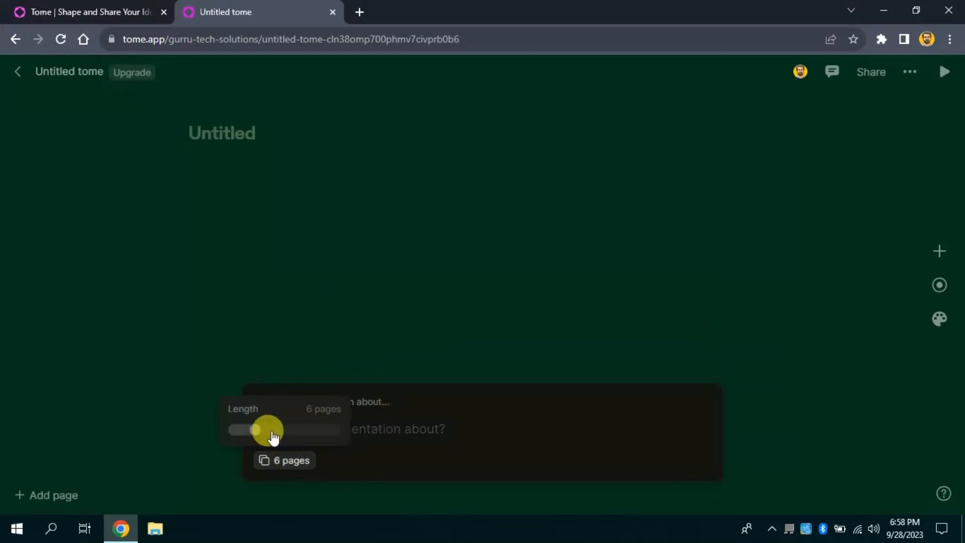
pyautogui.moveTo(264, 436); pyautogui.dragTo(269, 442)
pyautogui.click(269, 442)
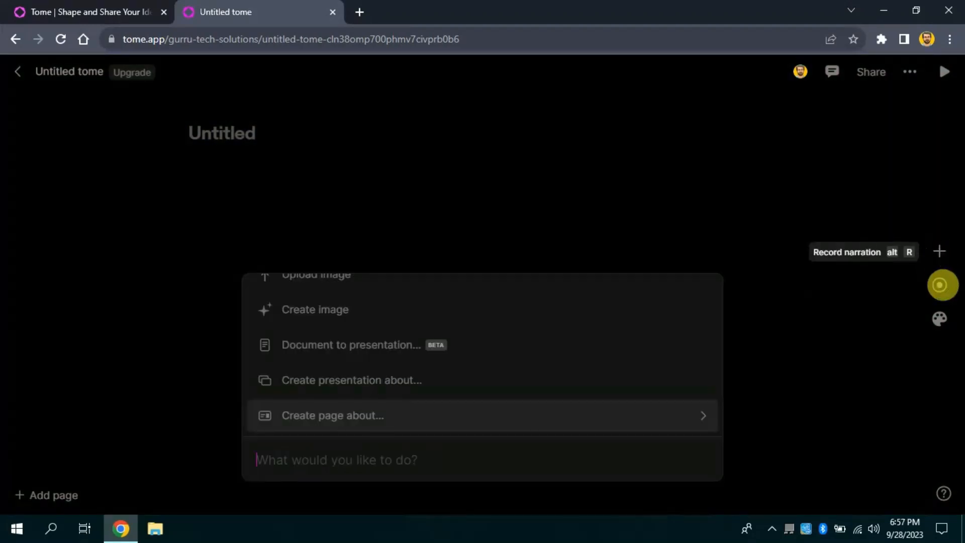
# - Preview the Canary, Ocean and Dark themes on the tome from the theme settings
pyautogui.click(940, 318)
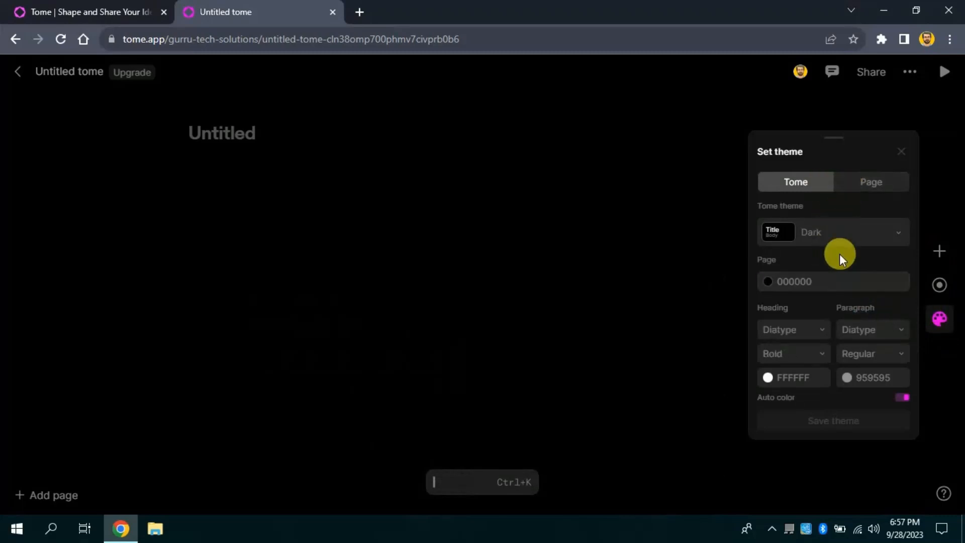
pyautogui.click(808, 242)
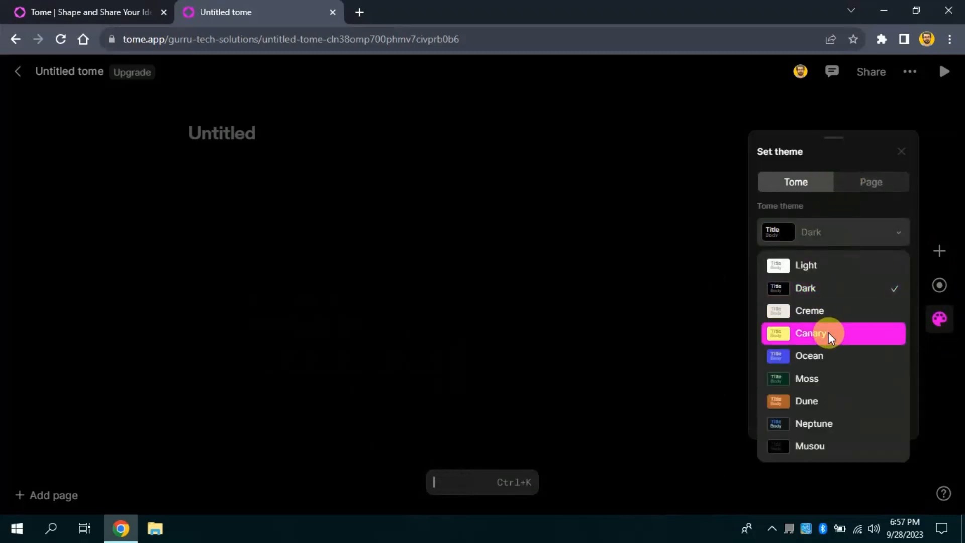
pyautogui.click(829, 333)
pyautogui.click(810, 241)
pyautogui.click(809, 356)
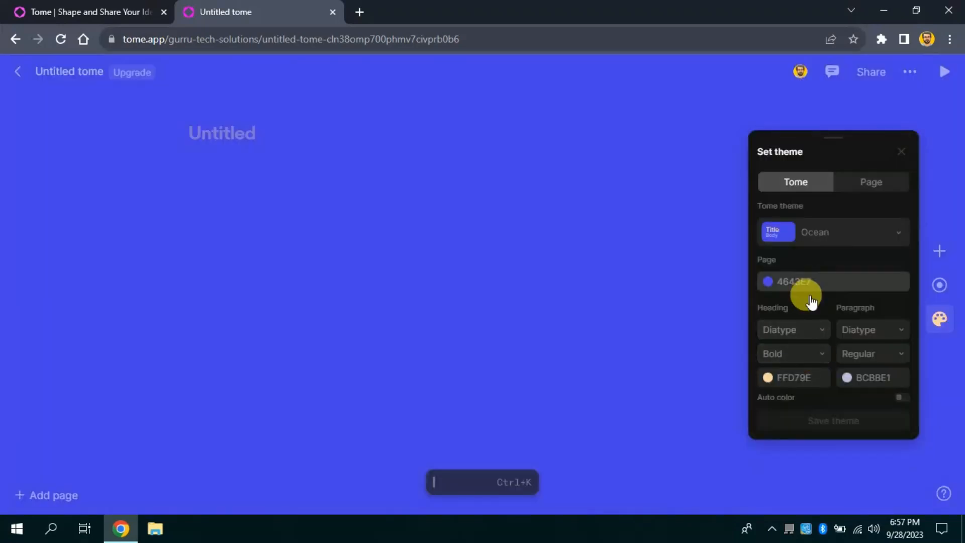
pyautogui.click(807, 232)
pyautogui.click(821, 278)
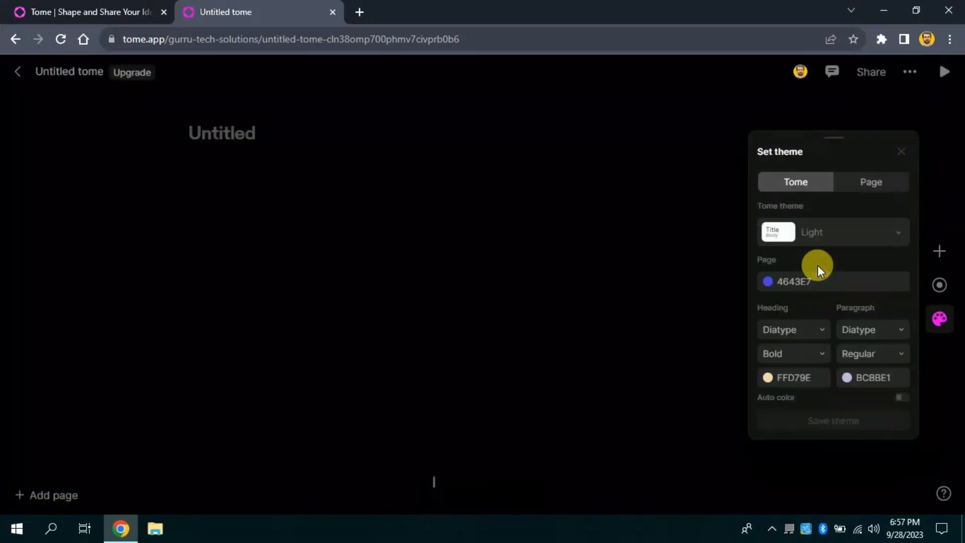
pyautogui.click(815, 286)
# - Apply the Moss theme to the whole tome and return to the AI command menu
pyautogui.click(815, 234)
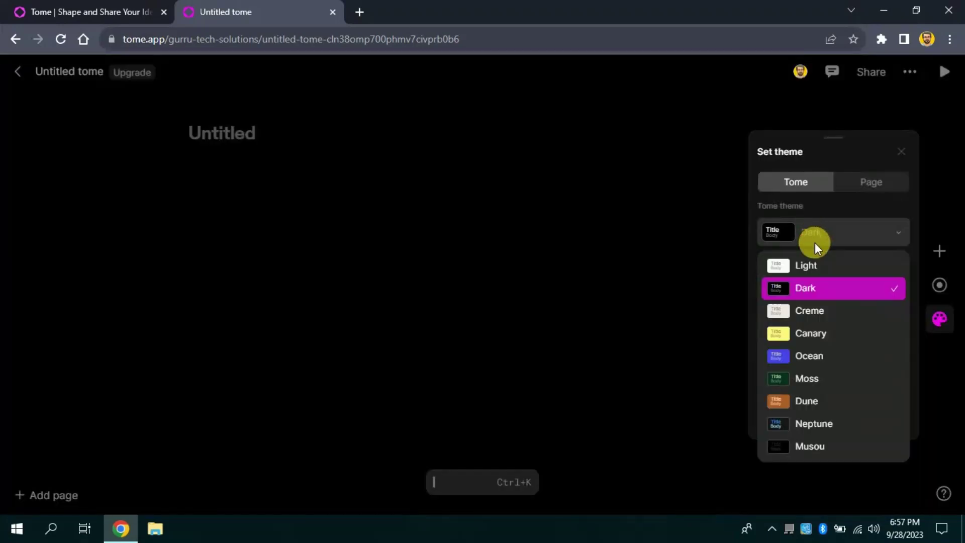
pyautogui.click(817, 375)
pyautogui.click(653, 393)
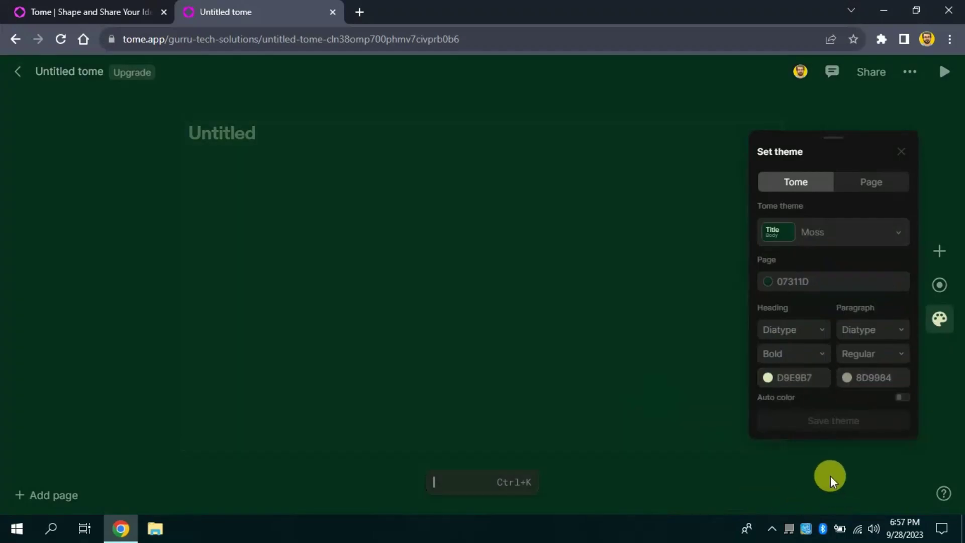
pyautogui.click(452, 483)
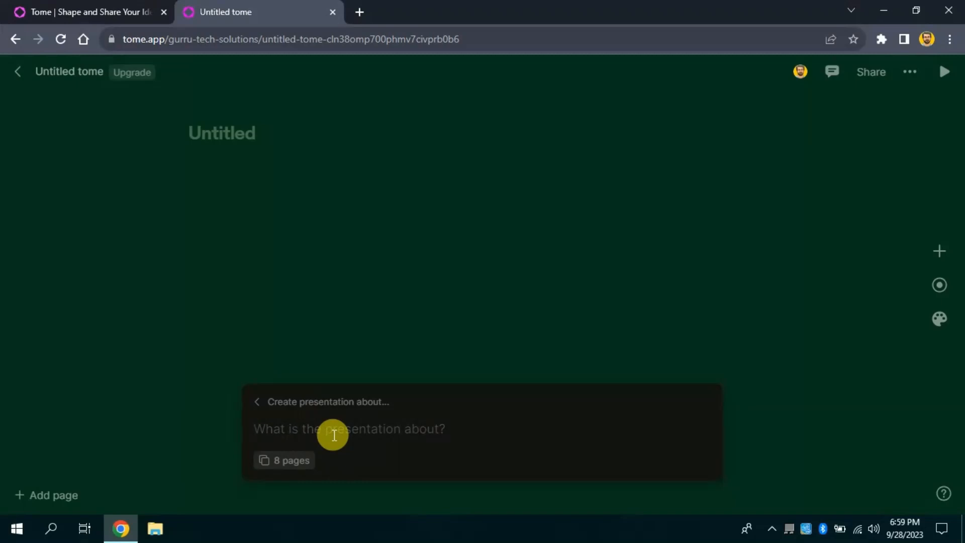
# - Enter the topic 'The pros and cons of AI tools in Education' in the prompt field
pyautogui.click(334, 434)
pyautogui.write('The proc')
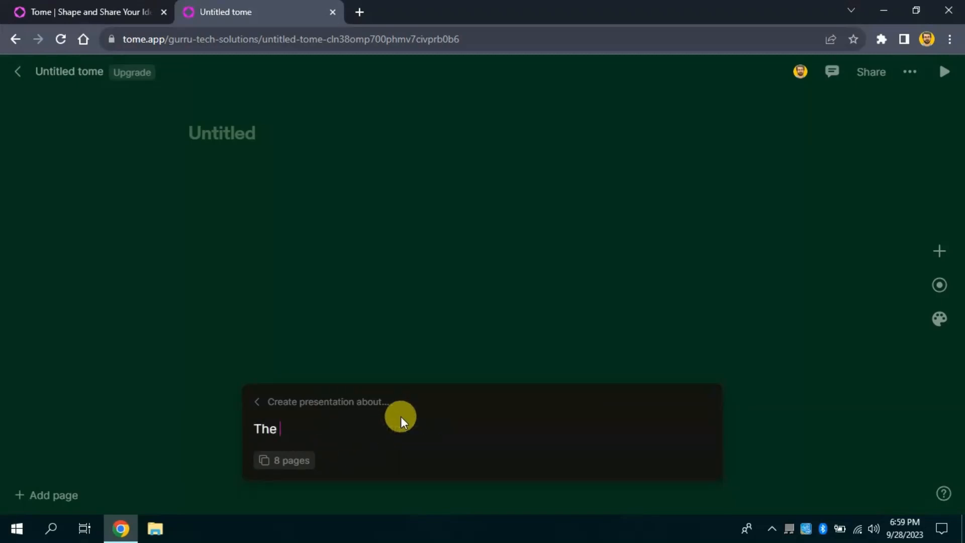
pyautogui.press('BackSpace')
pyautogui.write('s and co')
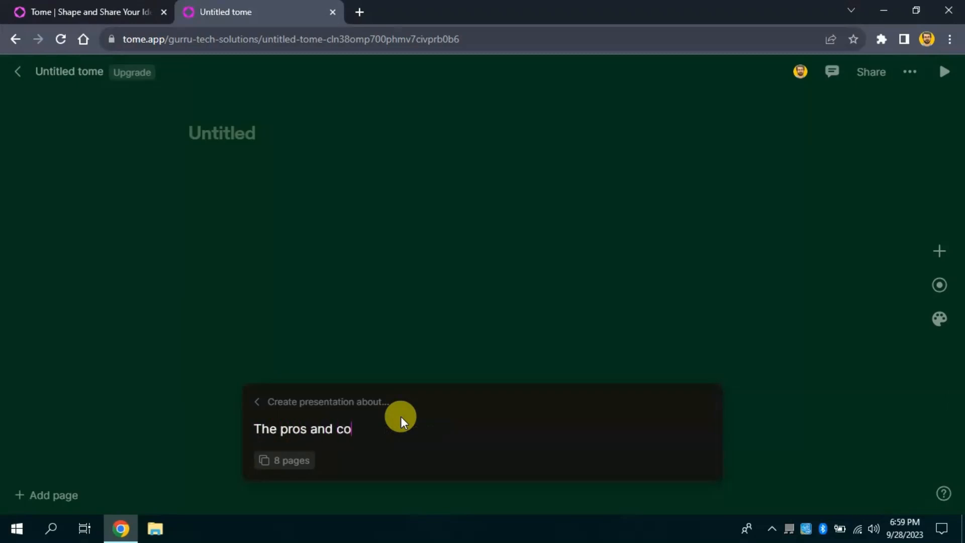
pyautogui.write('ns of AI too')
pyautogui.write('ls in Educatio')
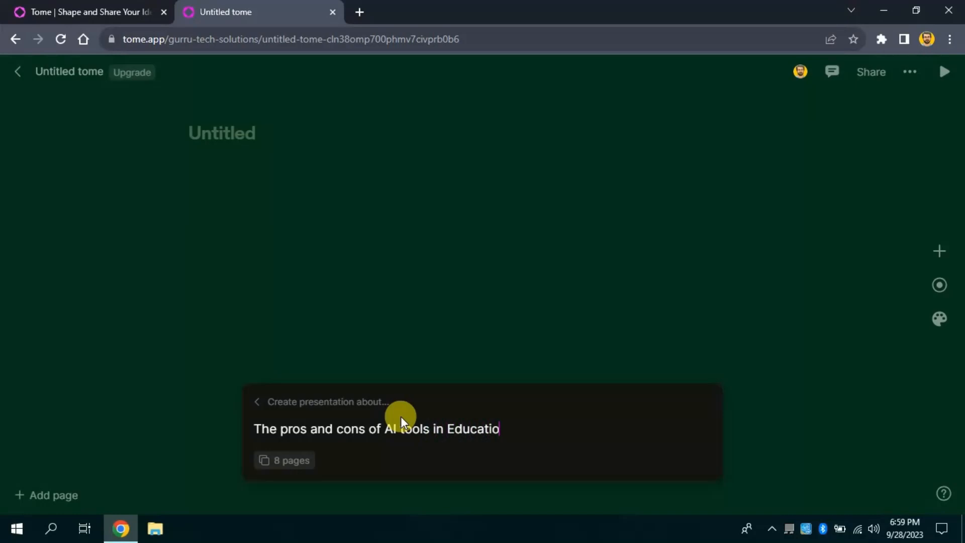
pyautogui.write('n')
pyautogui.moveTo(521, 430); pyautogui.dragTo(290, 431)
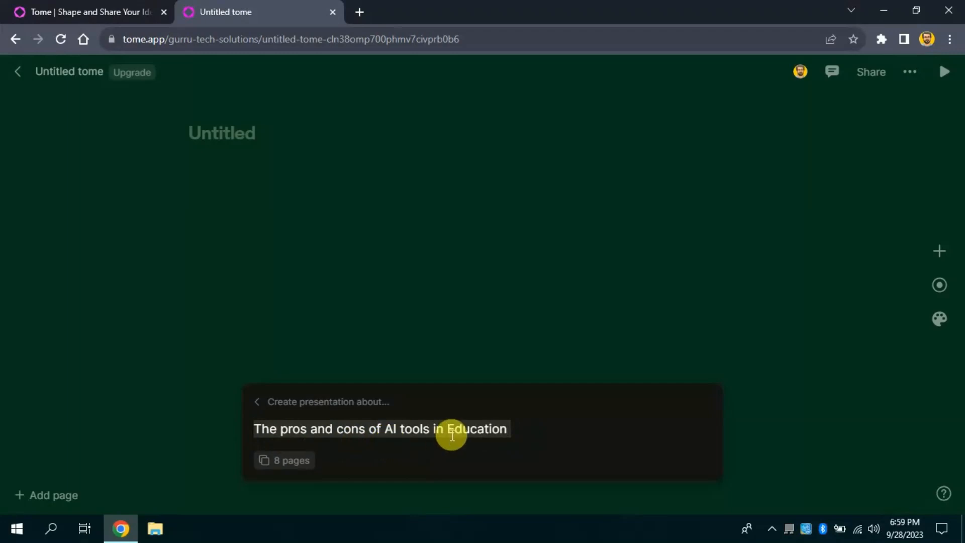
pyautogui.click(520, 434)
# - Submit the topic so Tome generates the eight-section outline
pyautogui.press('Return')
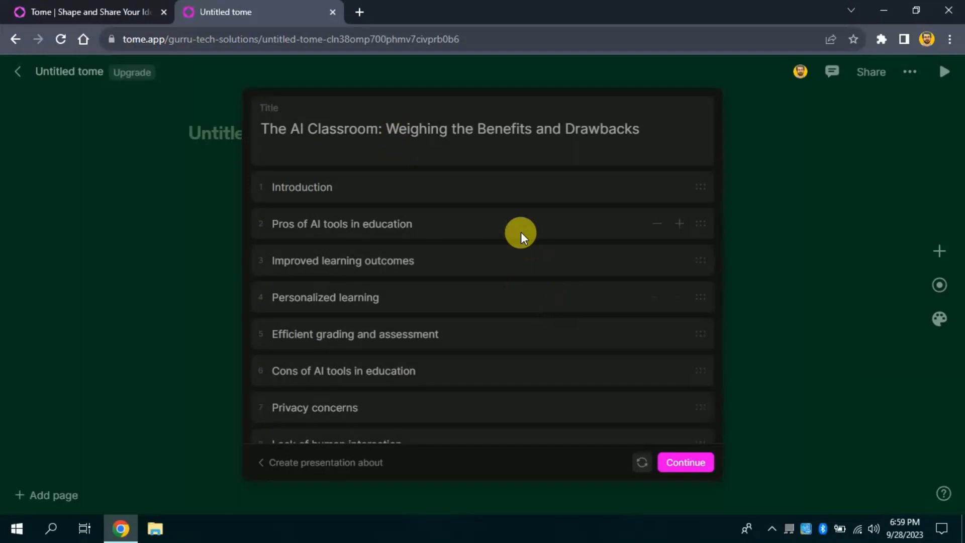
pyautogui.scroll(-1, 522, 236)
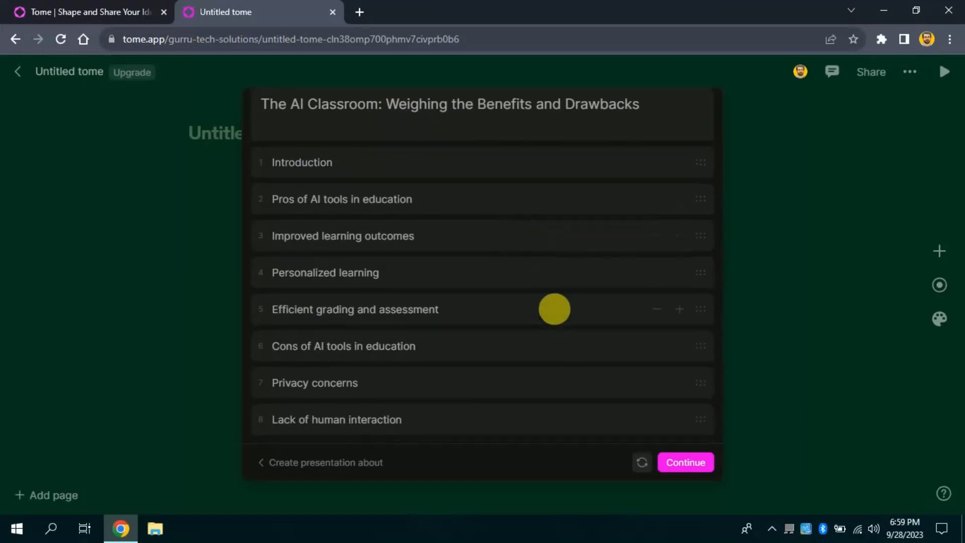
pyautogui.scroll(1, 547, 283)
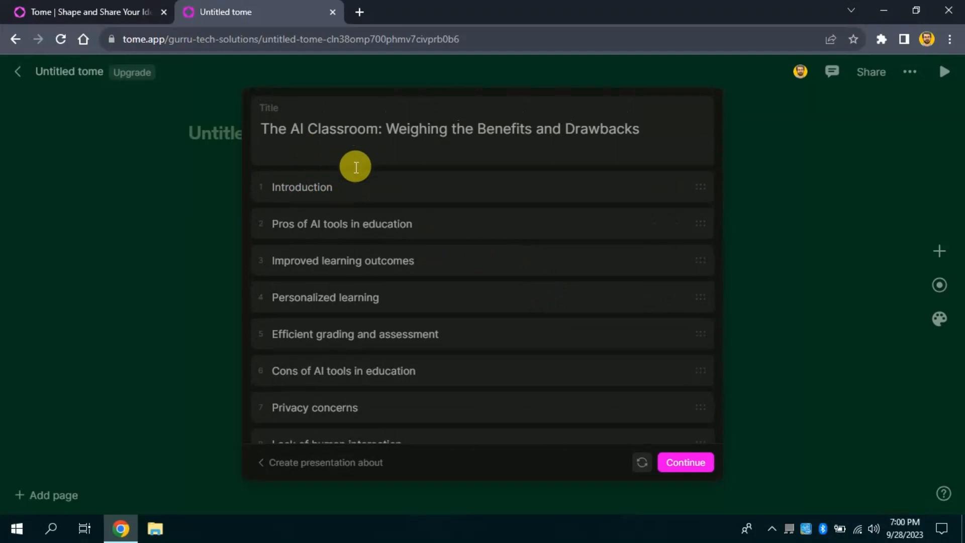
pyautogui.moveTo(483, 272)
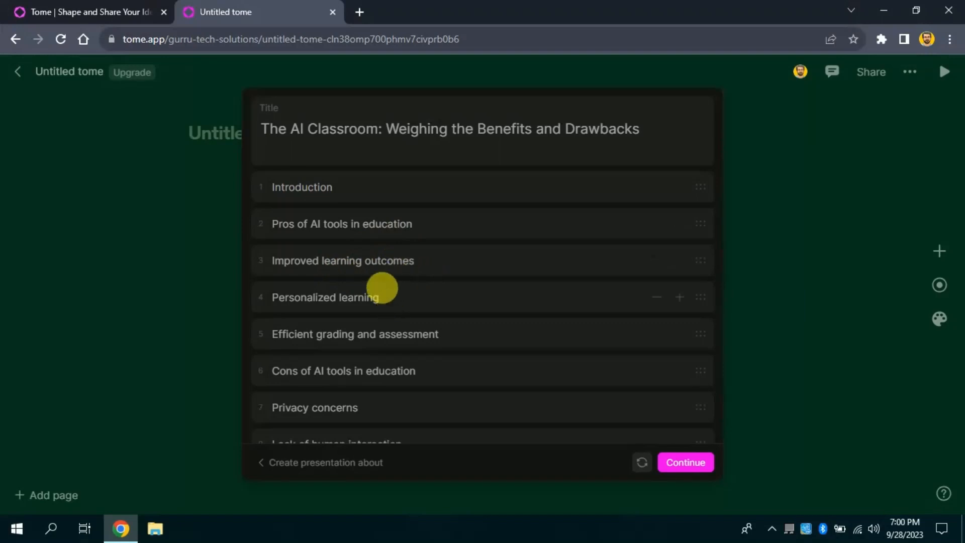
pyautogui.scroll(-1, 385, 289)
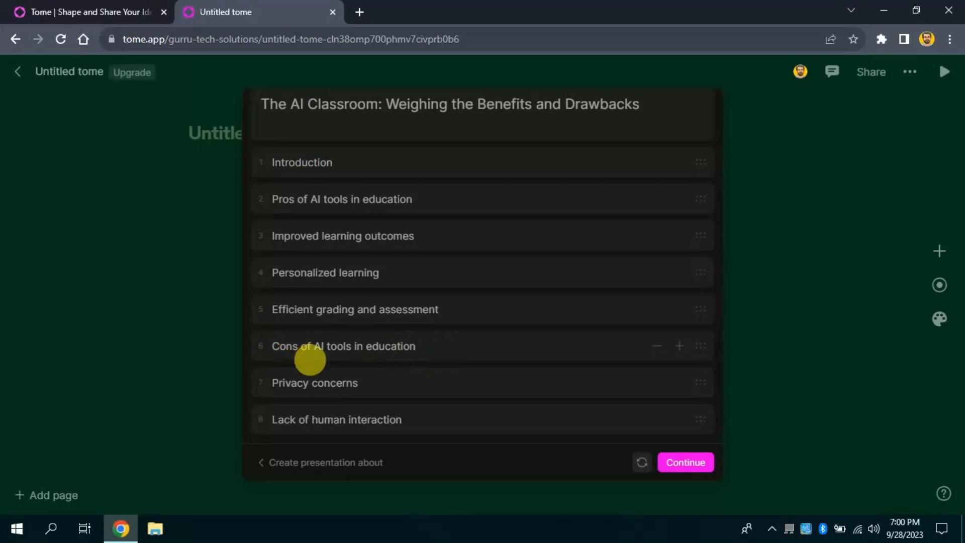
pyautogui.scroll(1, 452, 302)
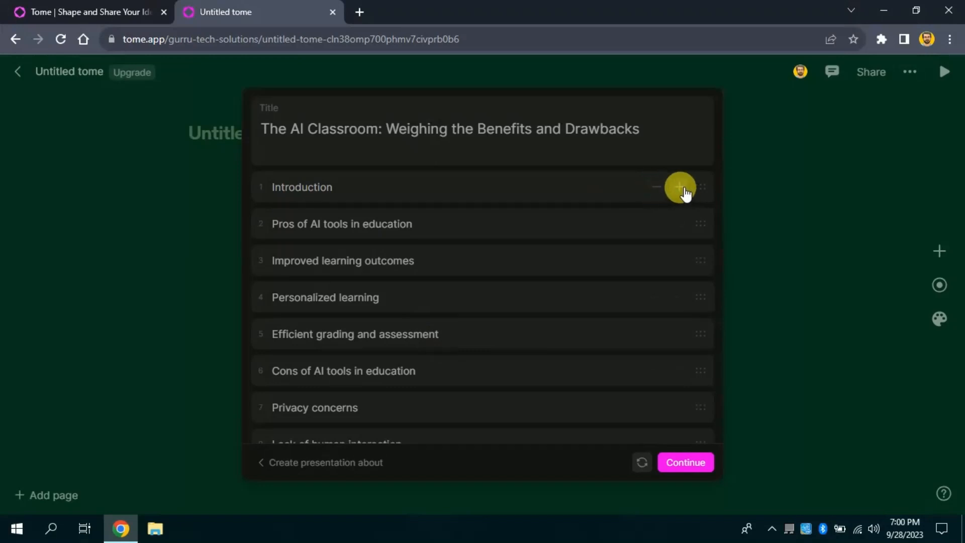
pyautogui.scroll(-1, 470, 307)
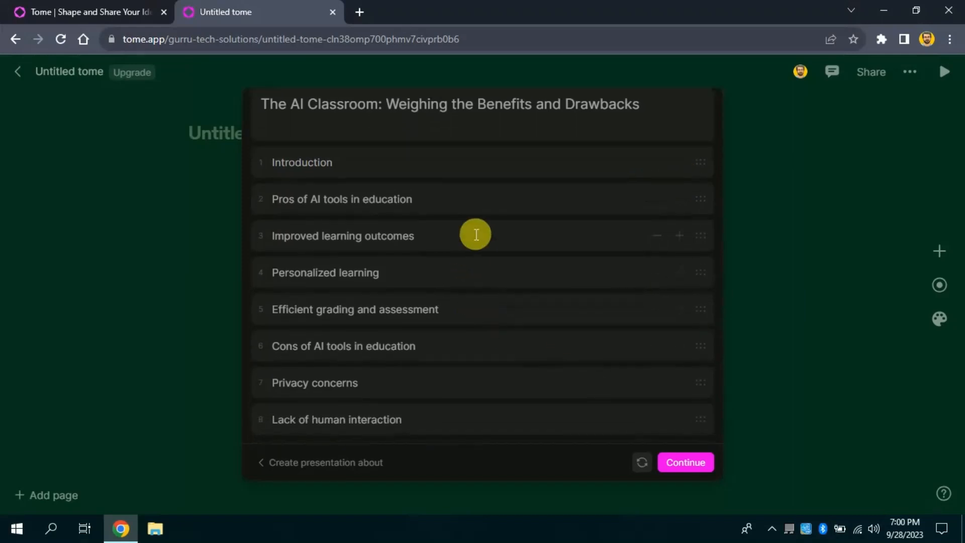
pyautogui.scroll(1, 475, 256)
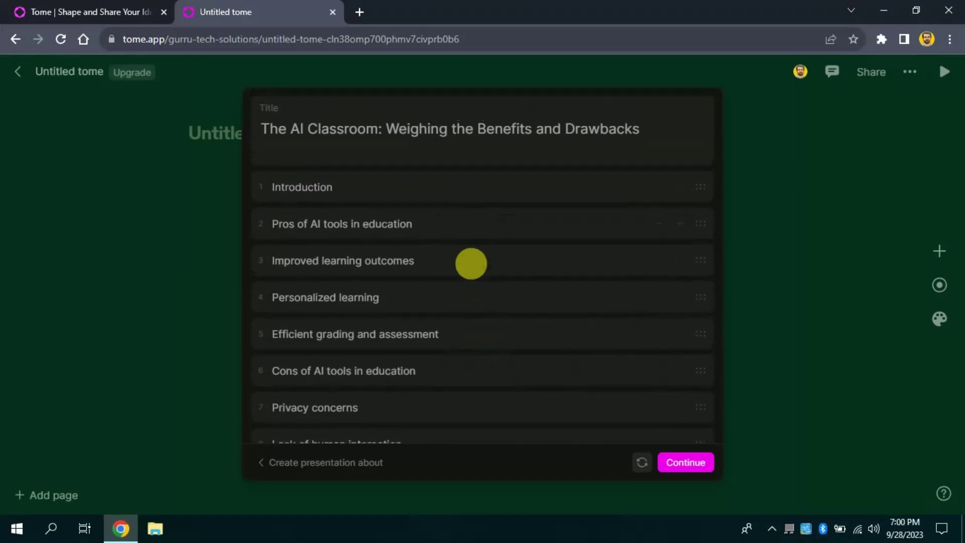
pyautogui.click(685, 462)
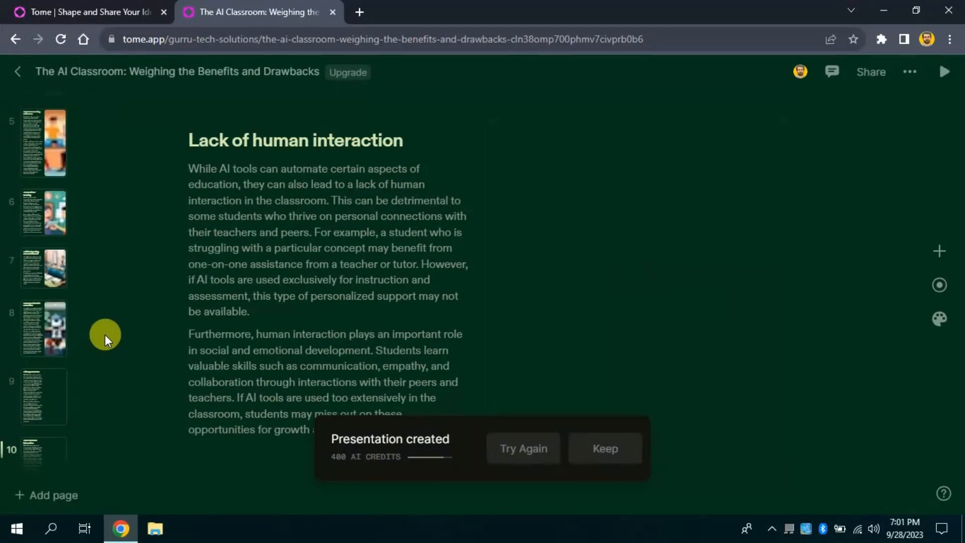
pyautogui.scroll(5, 54, 220)
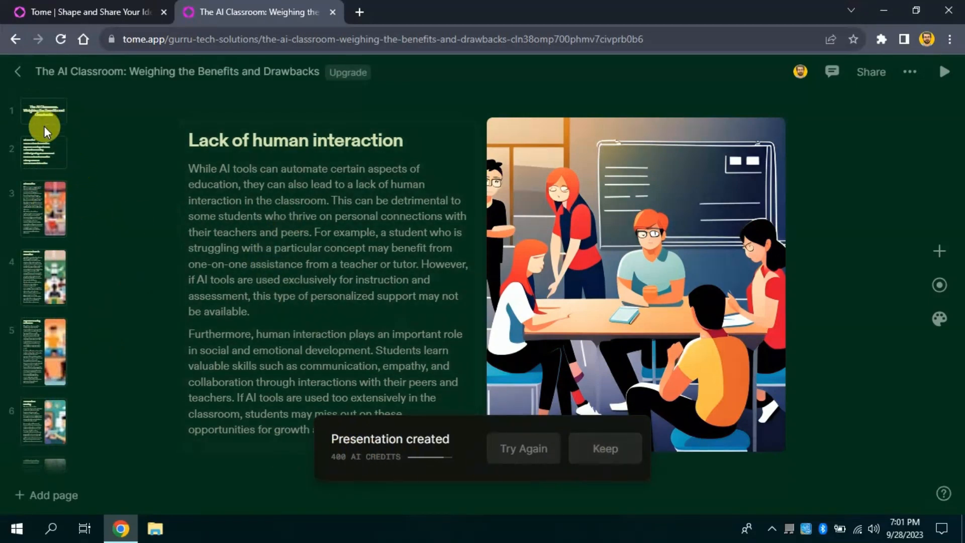
pyautogui.click(45, 151)
pyautogui.scroll(-1, 49, 197)
pyautogui.scroll(-2, 50, 198)
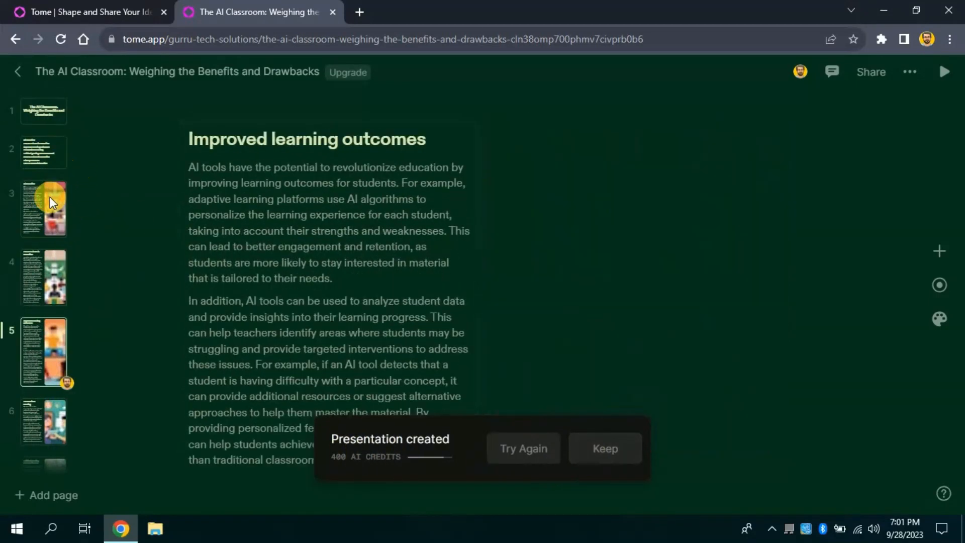
pyautogui.scroll(-2, 50, 196)
pyautogui.scroll(-2, 50, 197)
pyautogui.scroll(-2, 50, 197)
pyautogui.scroll(-2, 50, 196)
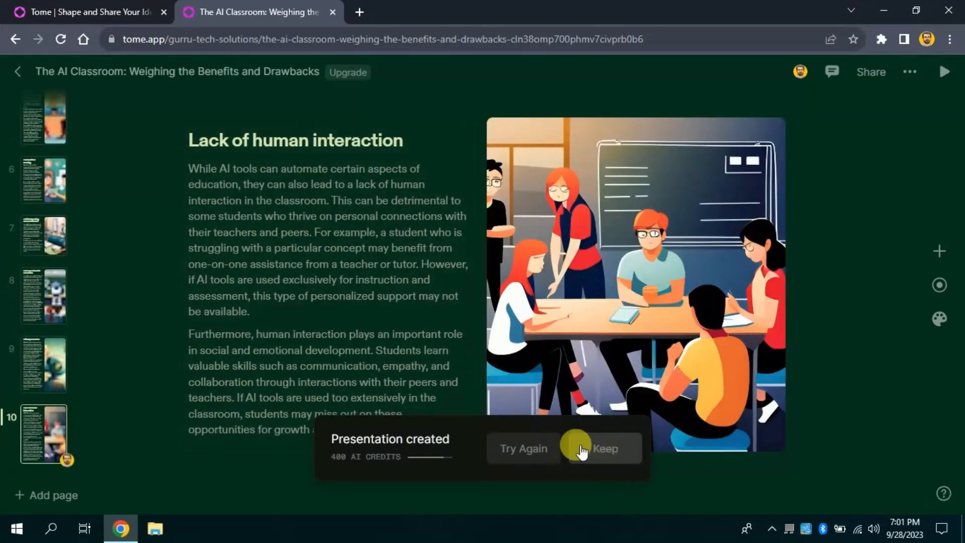
pyautogui.scroll(3, 59, 275)
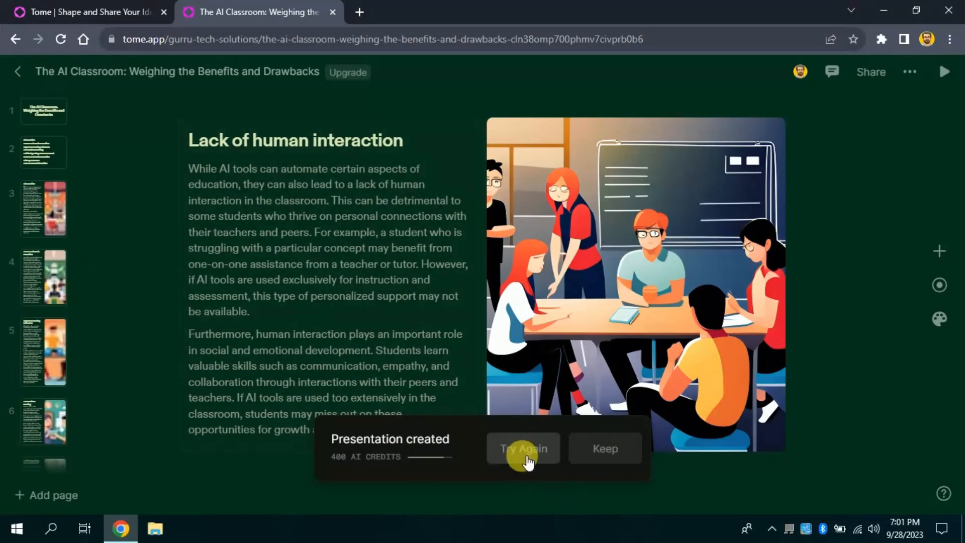
# - Keep the generated deck and view the title, contents, Introduction, Pros and Improved learning slides
pyautogui.click(602, 453)
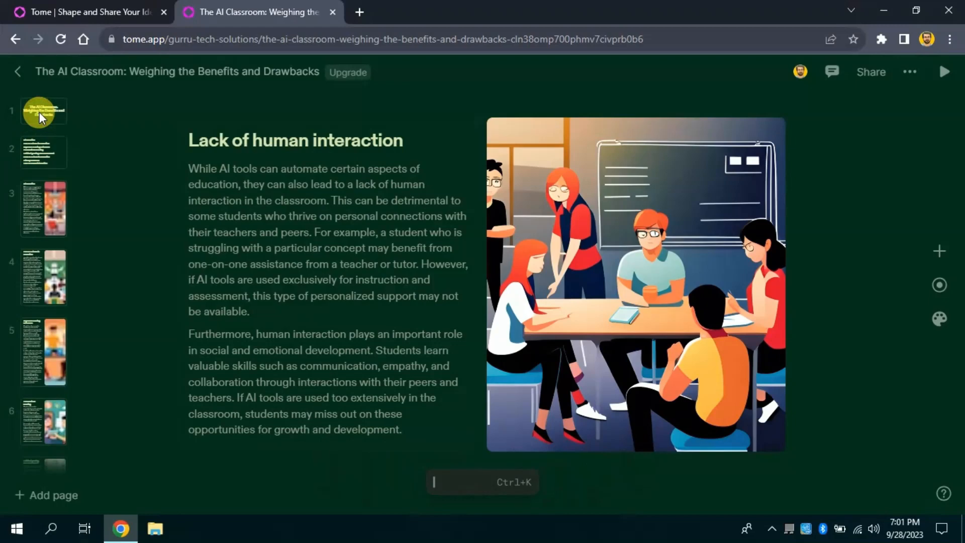
pyautogui.click(39, 113)
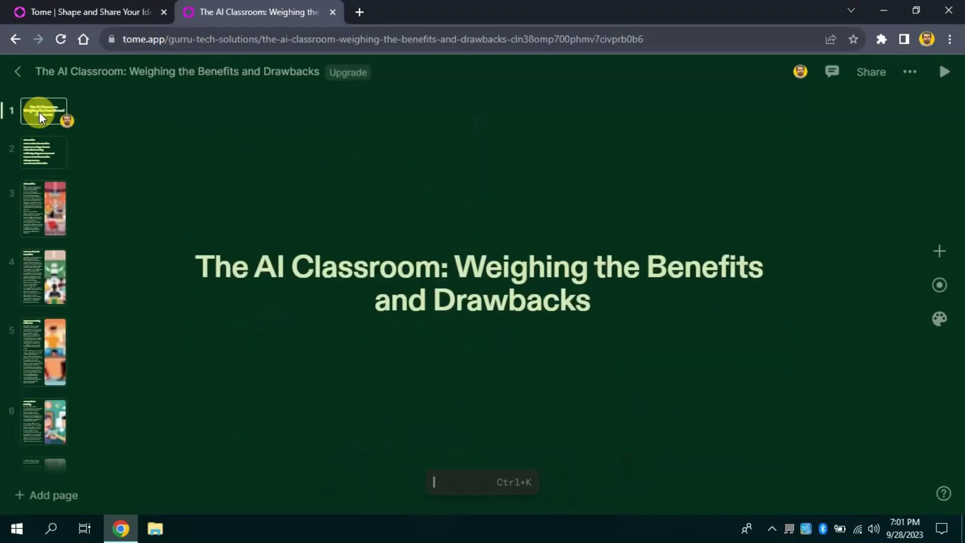
pyautogui.click(38, 153)
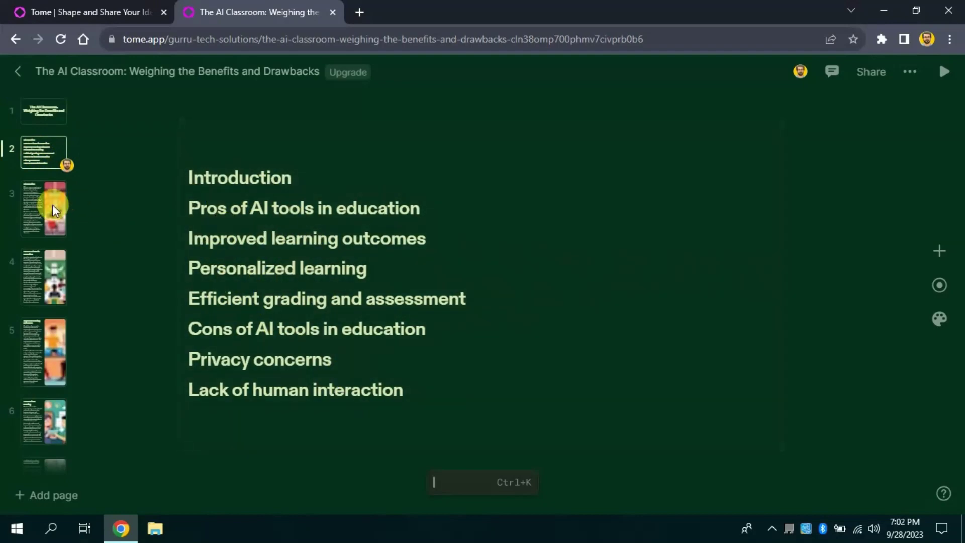
pyautogui.click(55, 203)
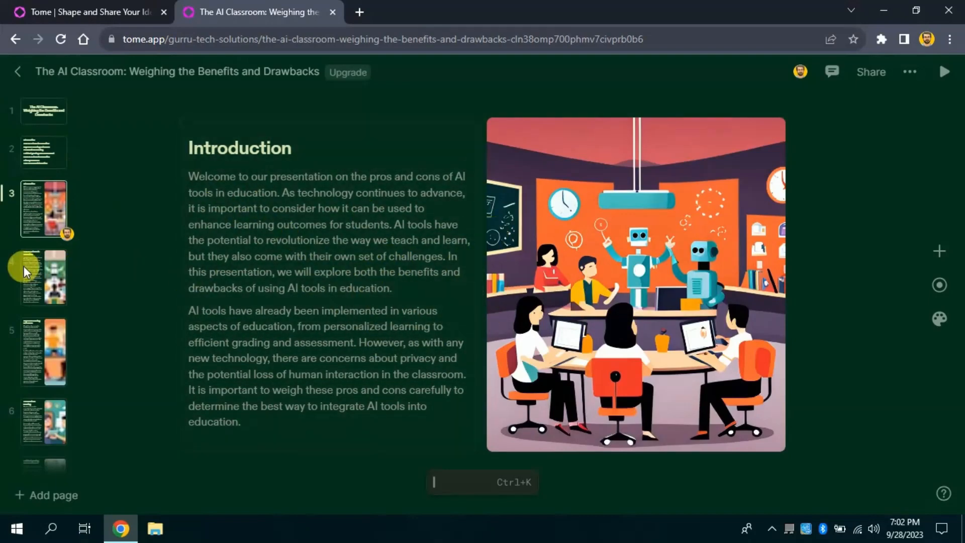
pyautogui.click(30, 274)
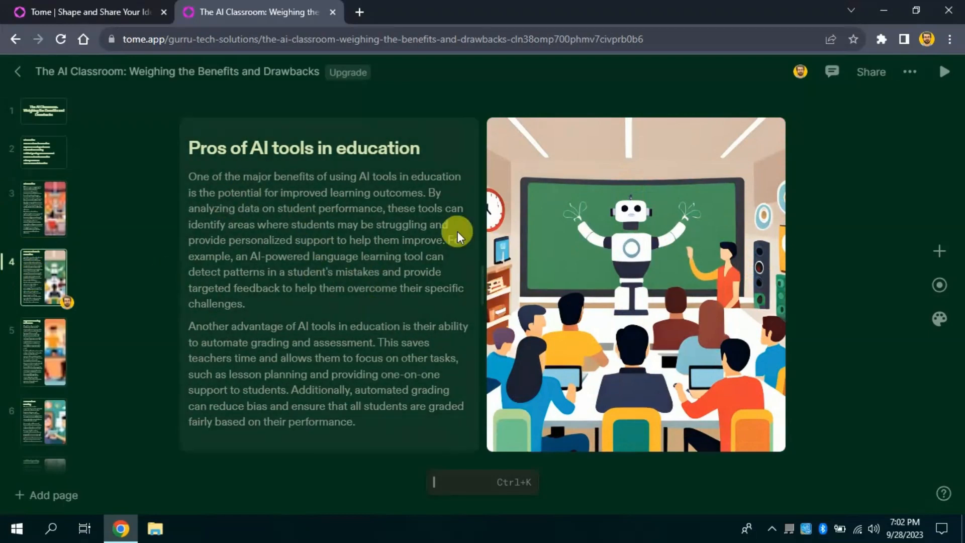
pyautogui.click(51, 339)
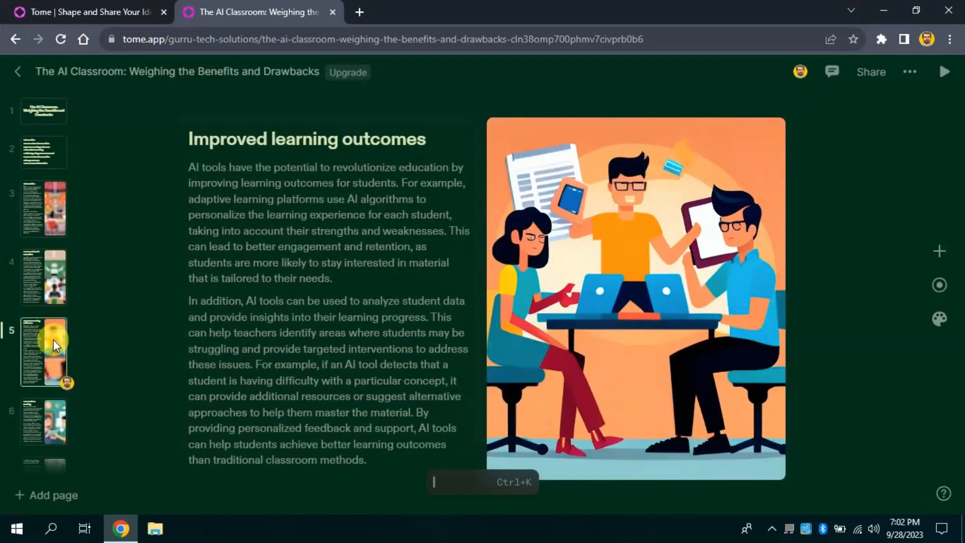
# - Step through Personalized learning to Privacy concerns, then back to the Efficient grading slide
pyautogui.press('Down')
pyautogui.press('Down')
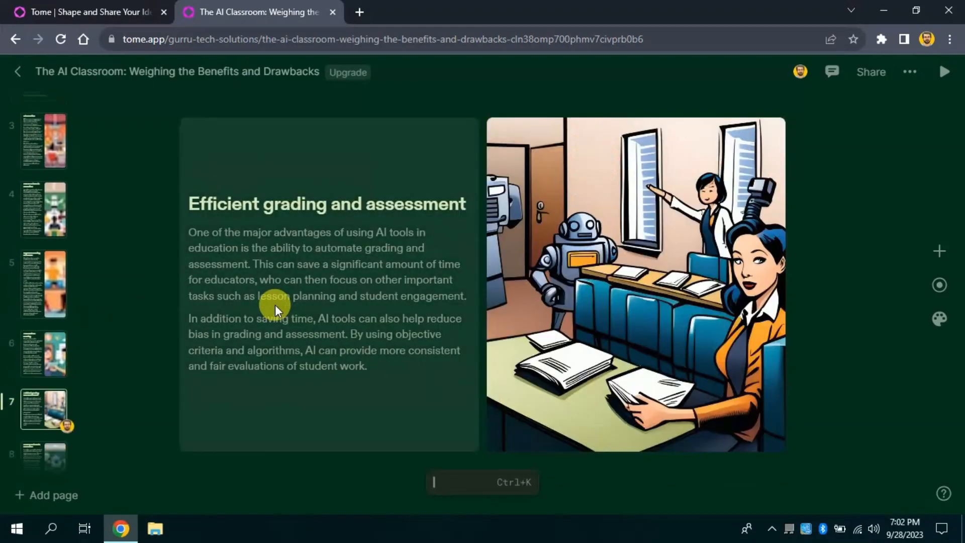
pyautogui.press('Down')
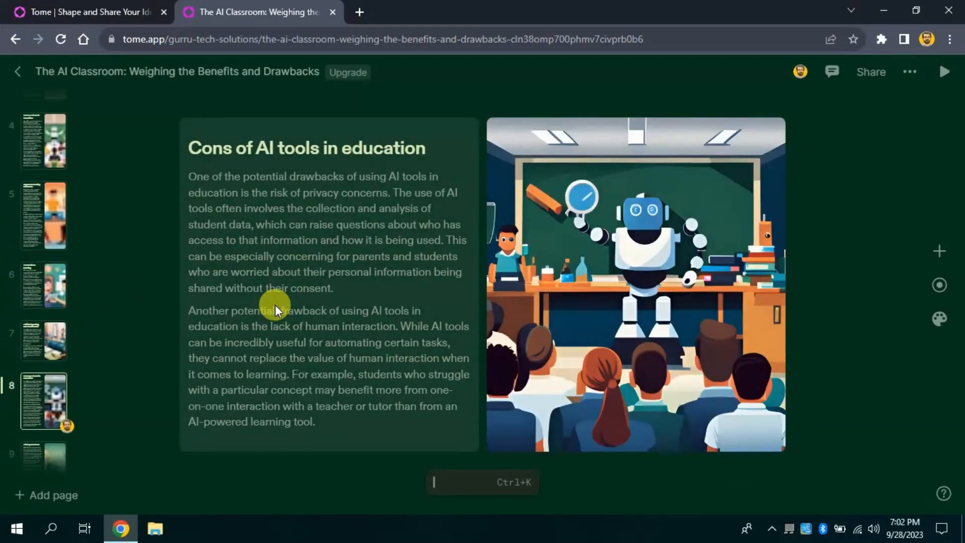
pyautogui.press('Down')
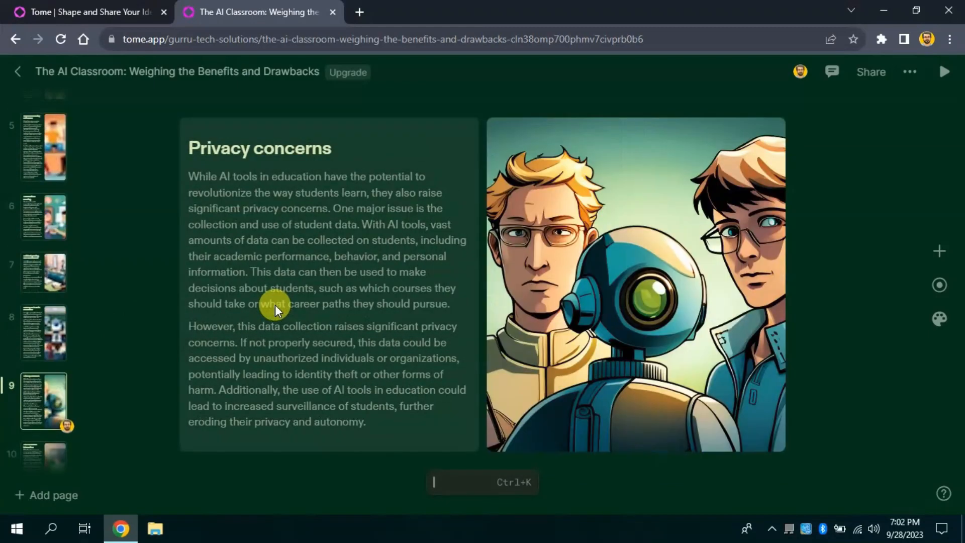
pyautogui.press('Down')
pyautogui.press('Up')
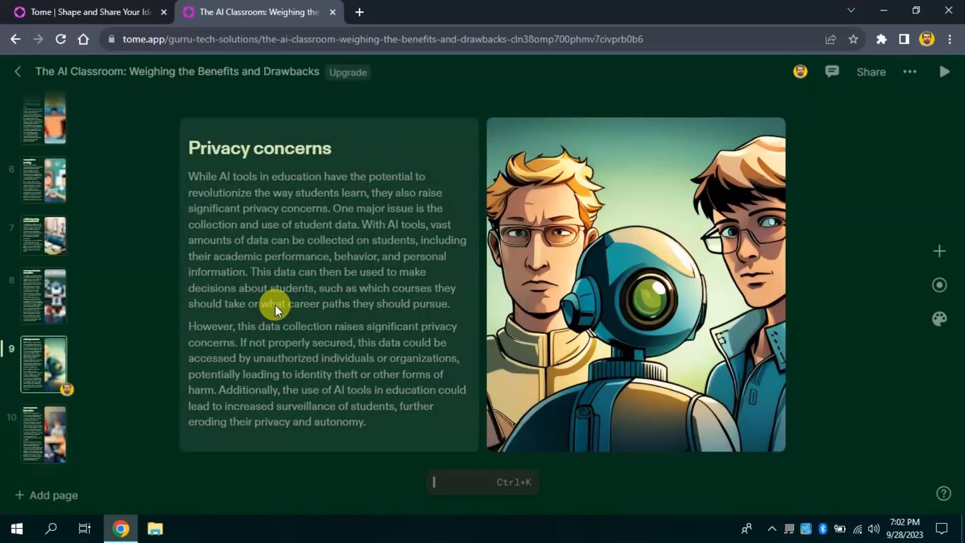
pyautogui.press('Up')
pyautogui.press('Up')
# - From the Introduction page, preview the Canary, Ocean, Dark and Light deck themes
pyautogui.click(367, 267)
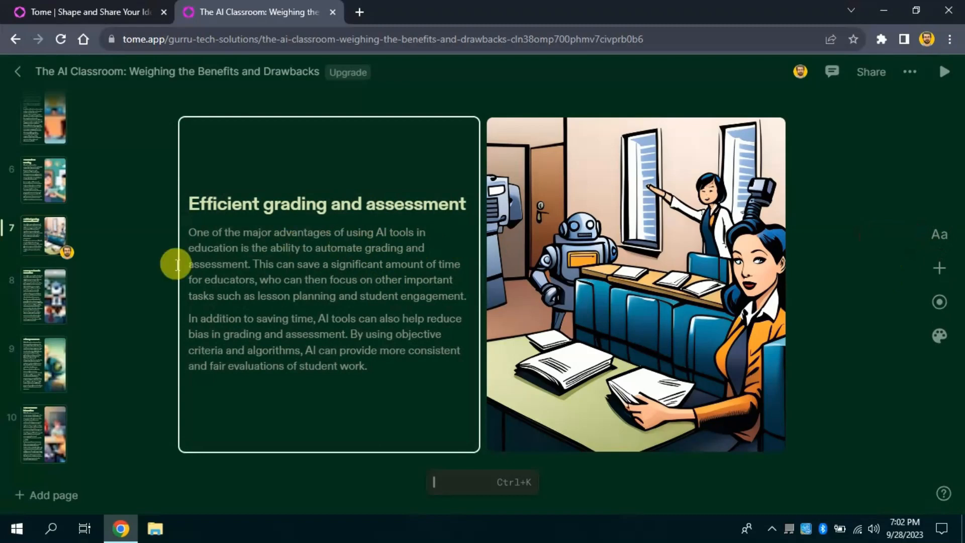
pyautogui.scroll(3, 39, 195)
pyautogui.click(45, 208)
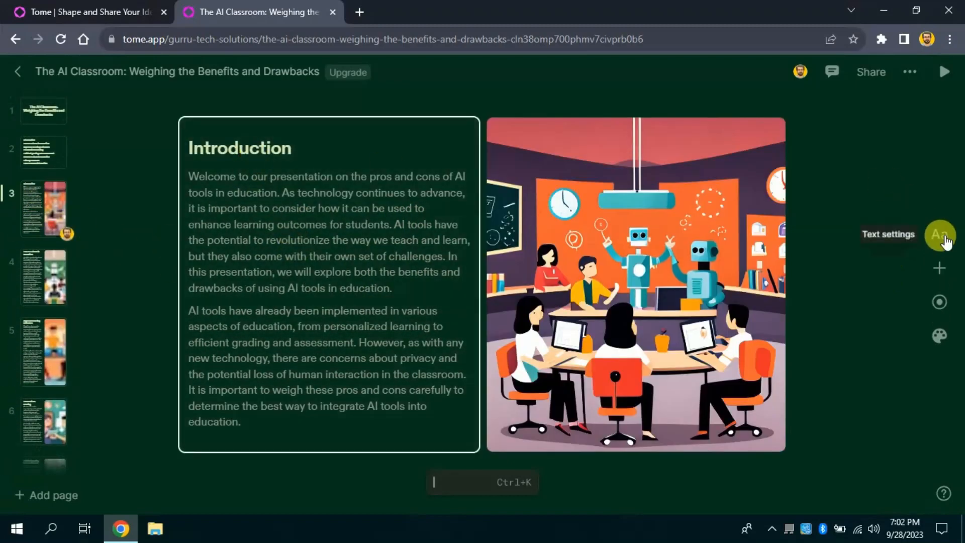
pyautogui.click(940, 335)
pyautogui.click(829, 232)
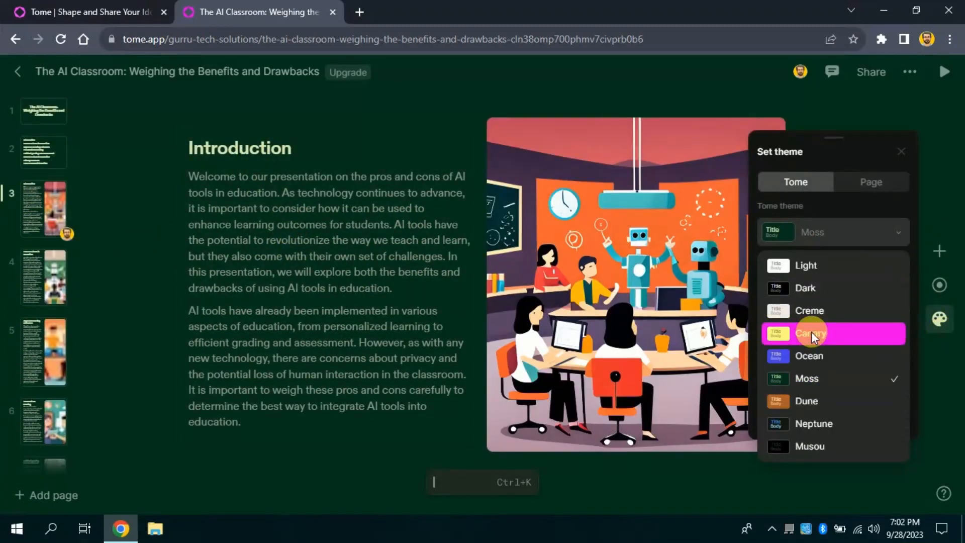
pyautogui.click(811, 332)
pyautogui.click(809, 355)
pyautogui.click(830, 232)
pyautogui.click(811, 288)
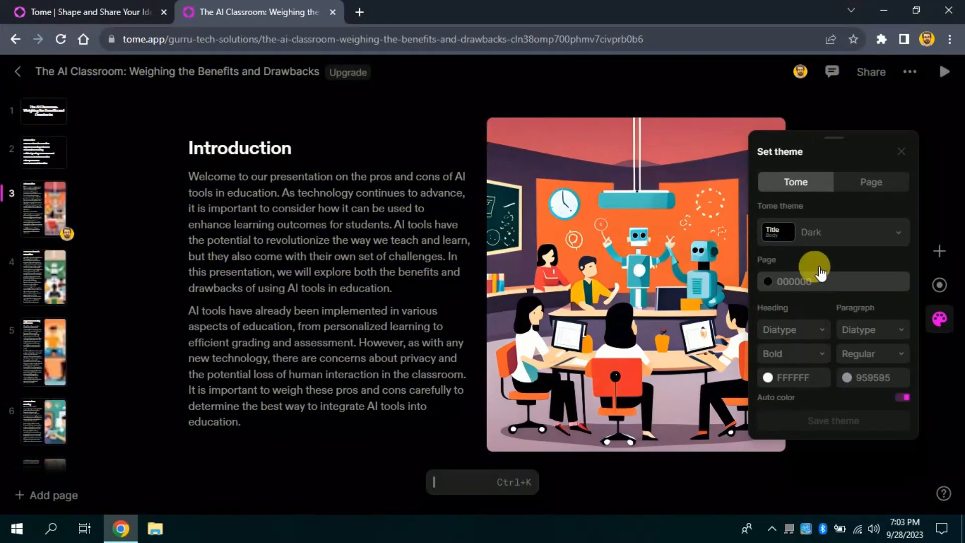
pyautogui.click(829, 232)
pyautogui.click(807, 264)
# - Preview Dune, then apply the Dark theme to the whole deck and confirm it
pyautogui.click(830, 232)
pyautogui.click(807, 400)
pyautogui.click(830, 233)
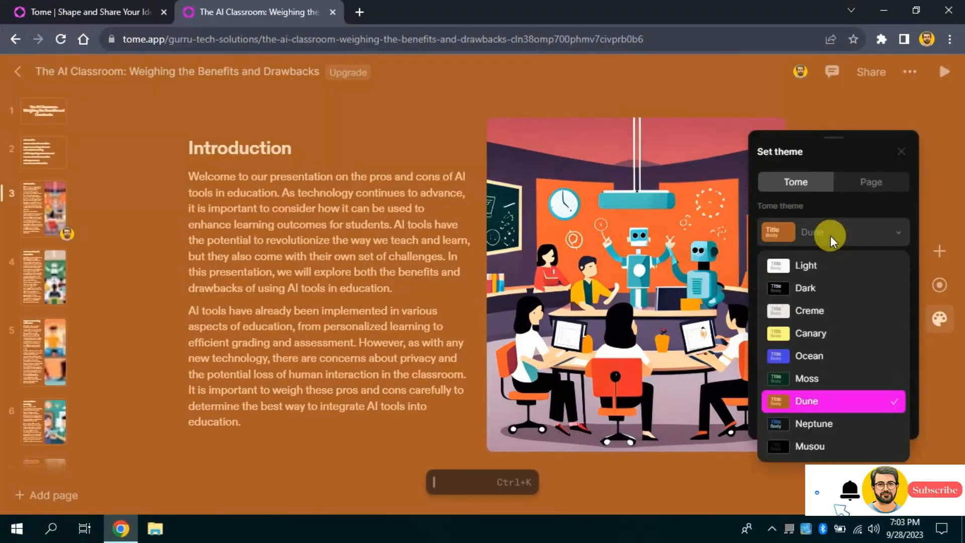
pyautogui.click(807, 287)
pyautogui.click(901, 151)
pyautogui.click(474, 262)
pyautogui.click(868, 188)
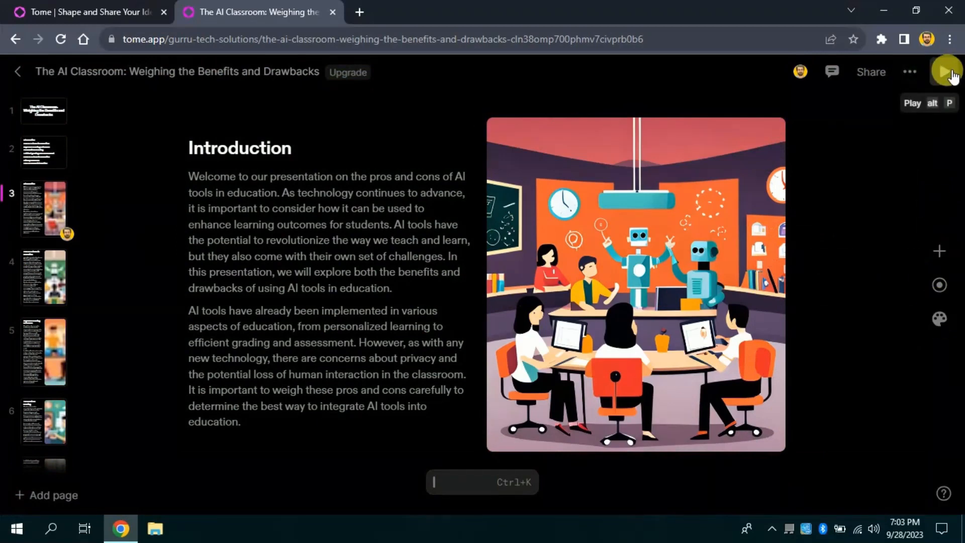
# - Play the deck full screen and step through several slides with the arrow keys
pyautogui.click(951, 73)
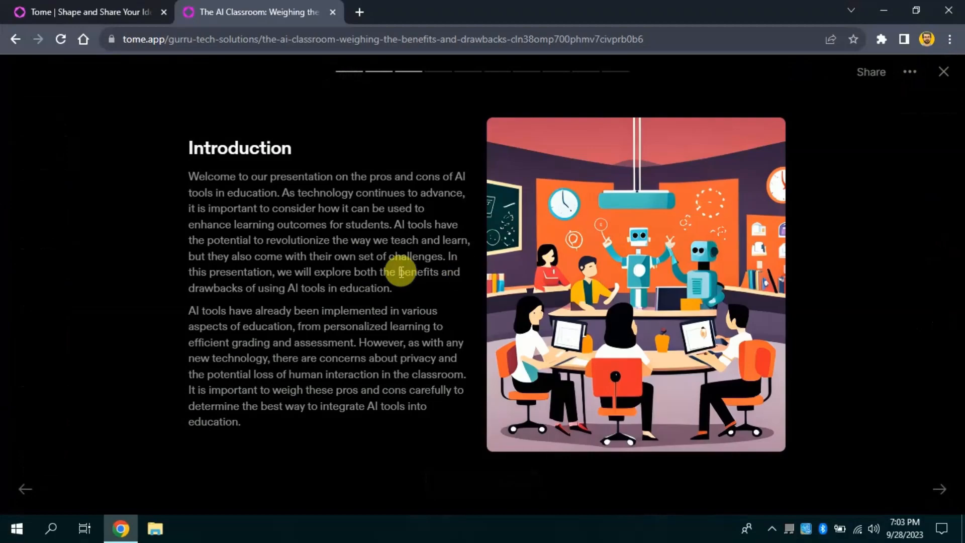
pyautogui.press('Left')
pyautogui.press('Right')
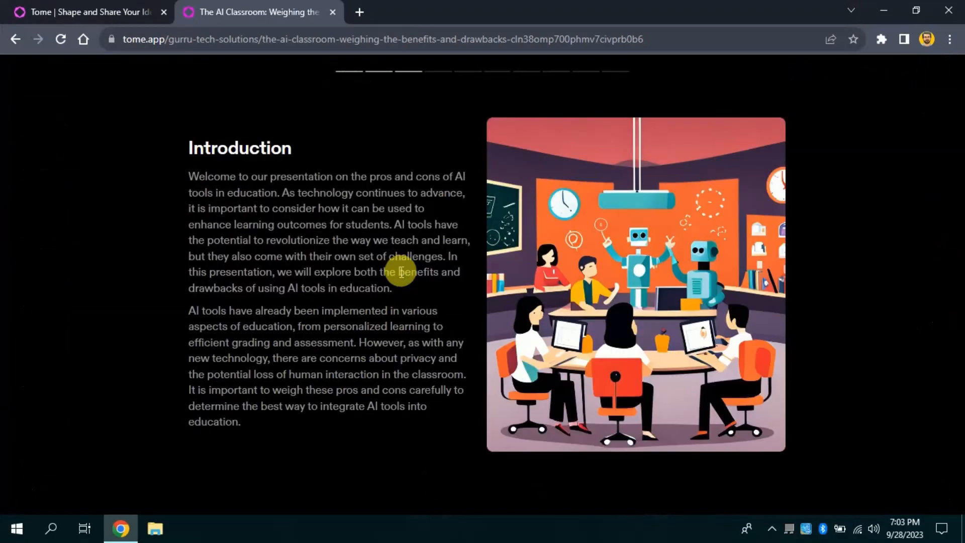
pyautogui.press('Right')
pyautogui.press('Right')
pyautogui.press('Right')
pyautogui.press('Right')
pyautogui.press('Right')
pyautogui.press('Right')
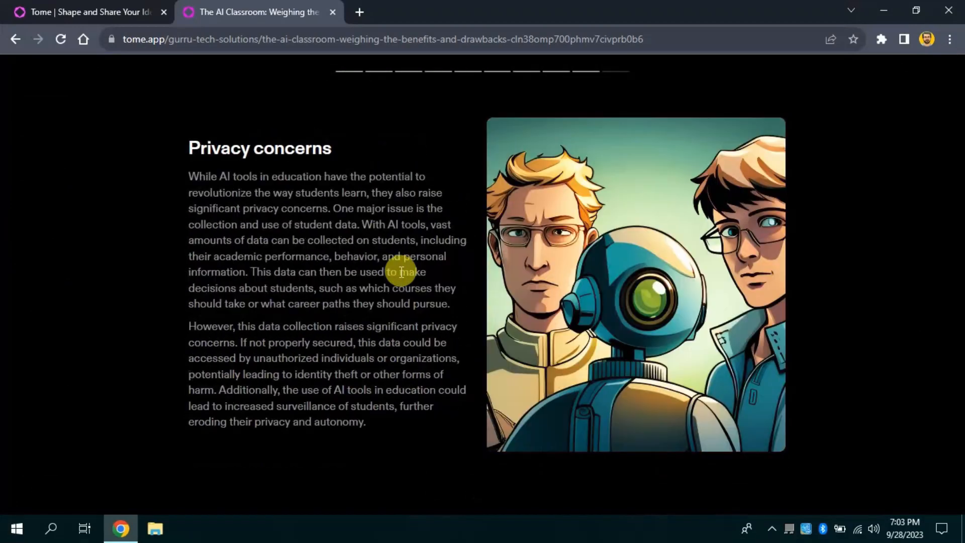
pyautogui.moveTo(483, 286)
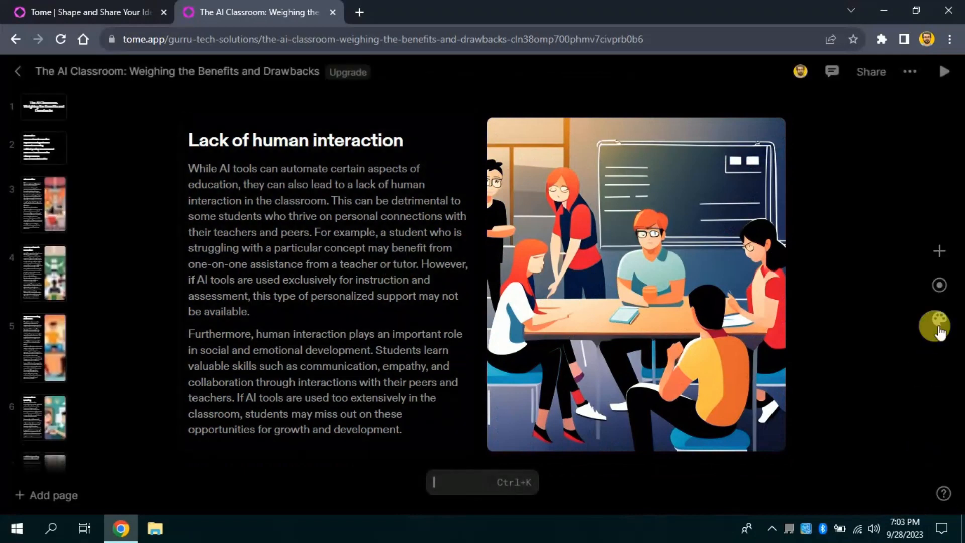
pyautogui.click(910, 73)
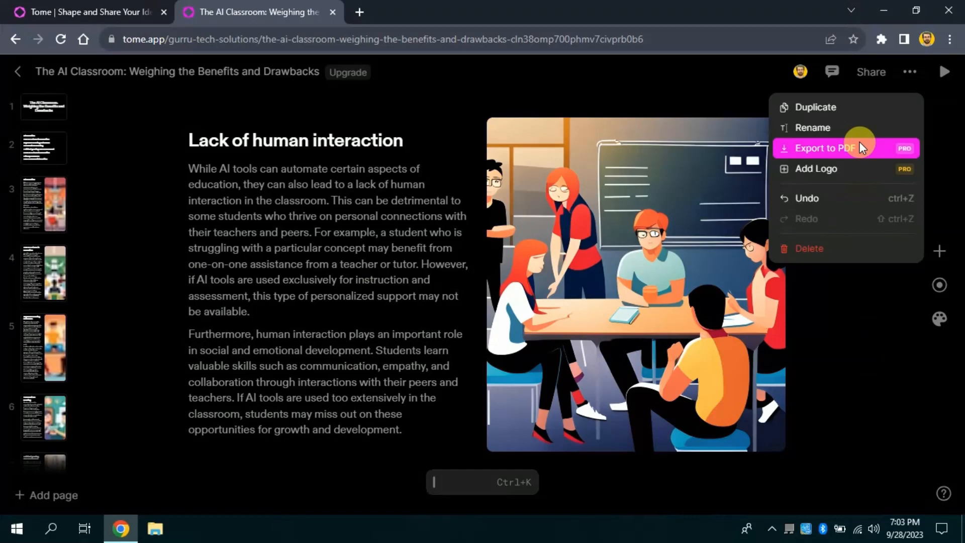
pyautogui.click(851, 322)
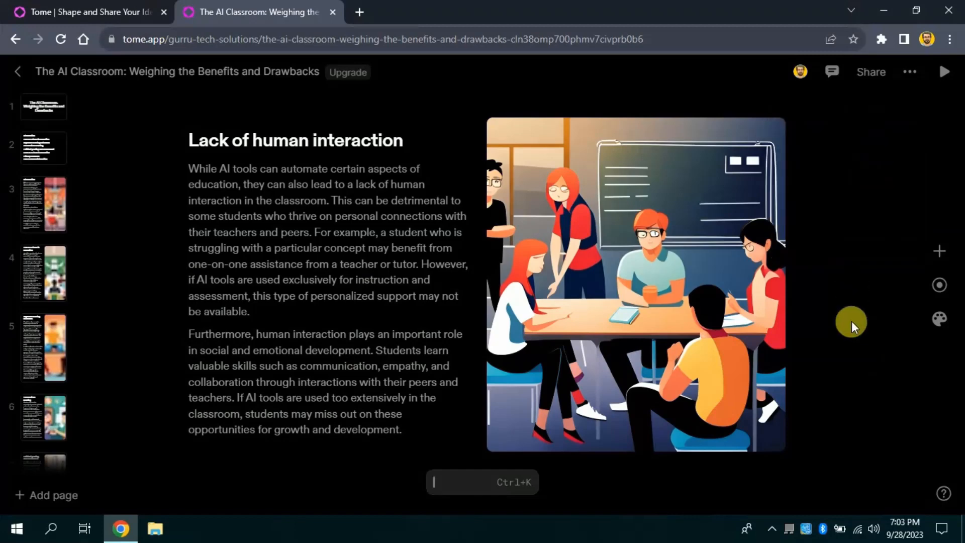